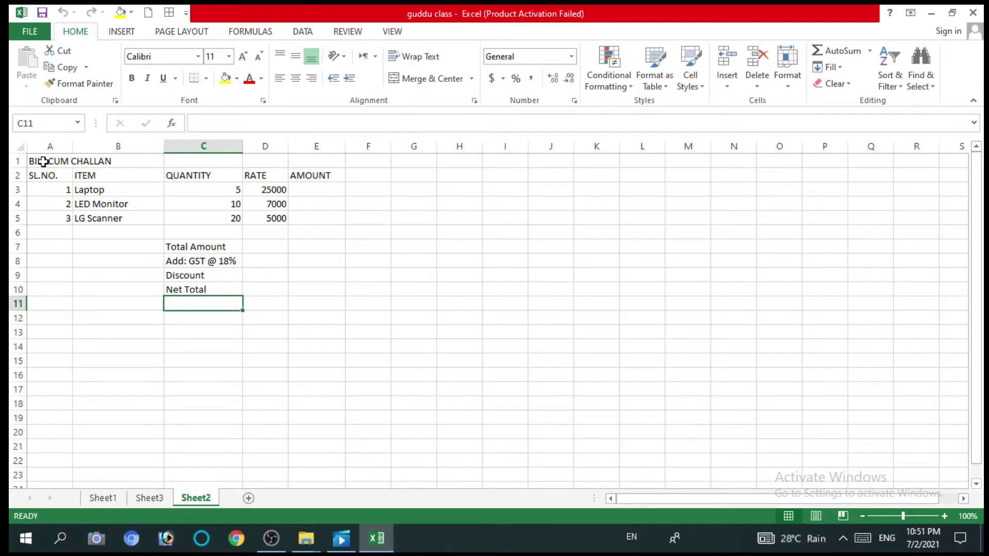
- Merge and centre the BILL CUM CHALLAN title across A1:E1
{"action": "left_click", "coordinate": [46, 161]}
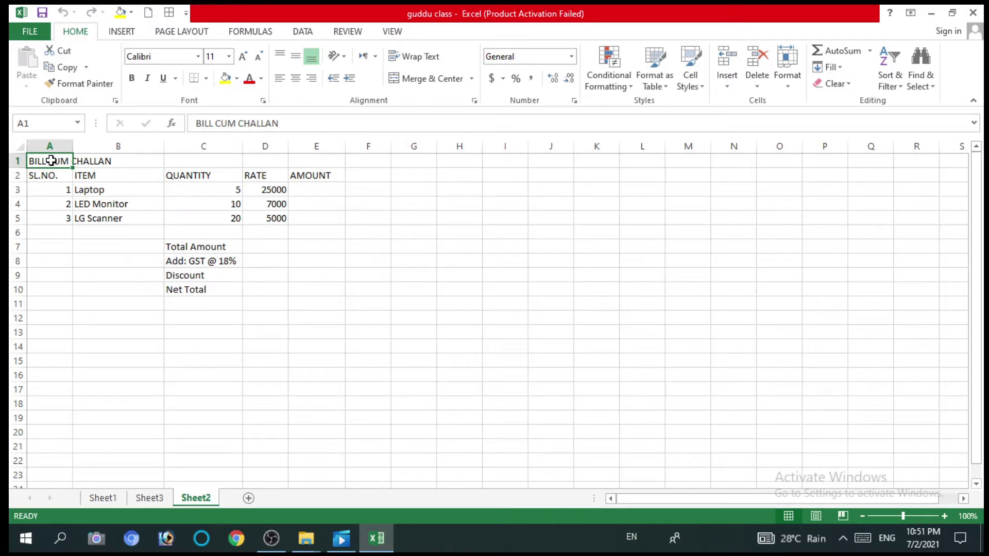
{"action": "left_click_drag", "start_coordinate": [51, 161], "coordinate": [261, 151]}
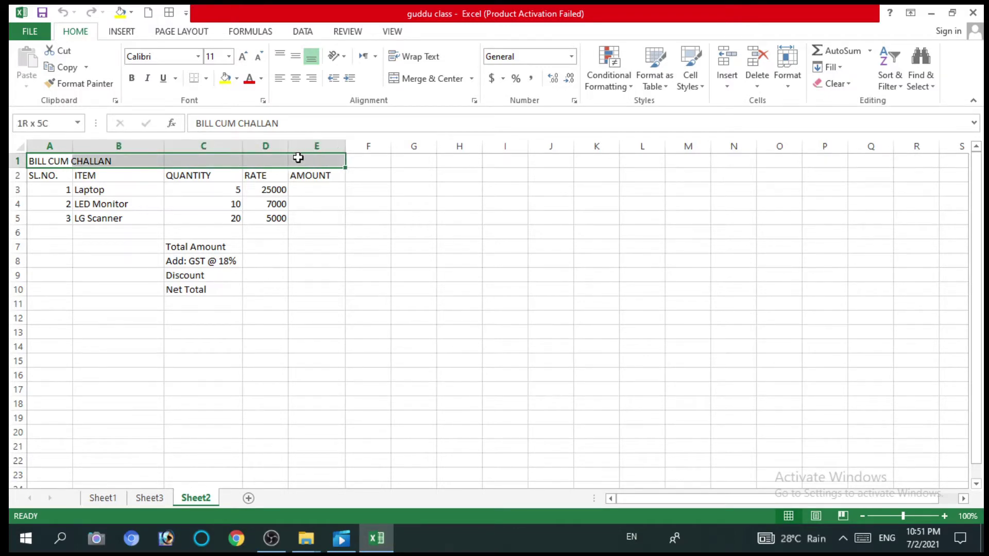
{"action": "left_click_drag", "start_coordinate": [261, 151], "coordinate": [302, 153]}
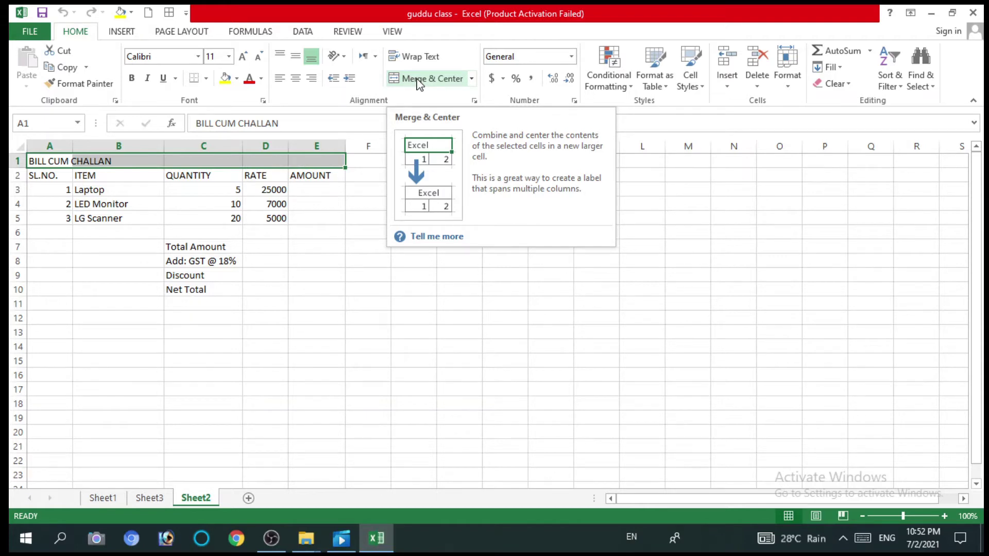
{"action": "left_click", "coordinate": [418, 80]}
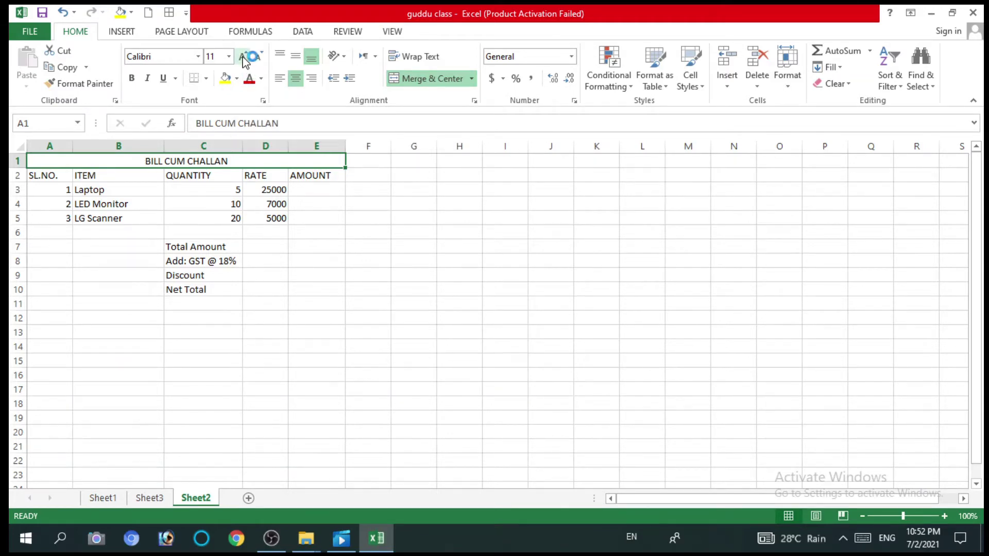
- Enlarge the title font to size 26
{"action": "double_click", "coordinate": [244, 57]}
{"action": "double_click", "coordinate": [244, 57]}
{"action": "left_click", "coordinate": [244, 57]}
{"action": "double_click", "coordinate": [244, 56]}
{"action": "left_click", "coordinate": [244, 57]}
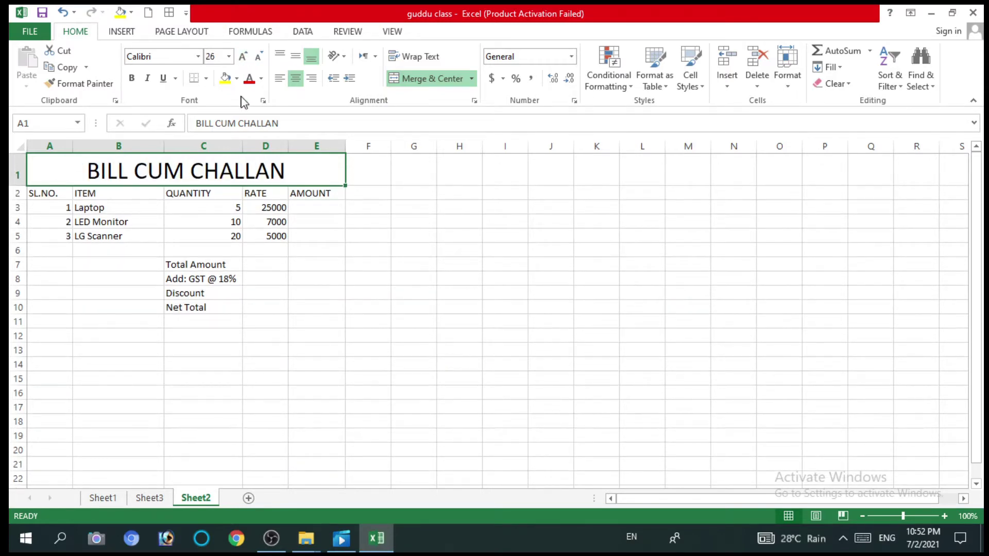
- Set the title font to bold Arial Black
{"action": "left_click", "coordinate": [198, 56]}
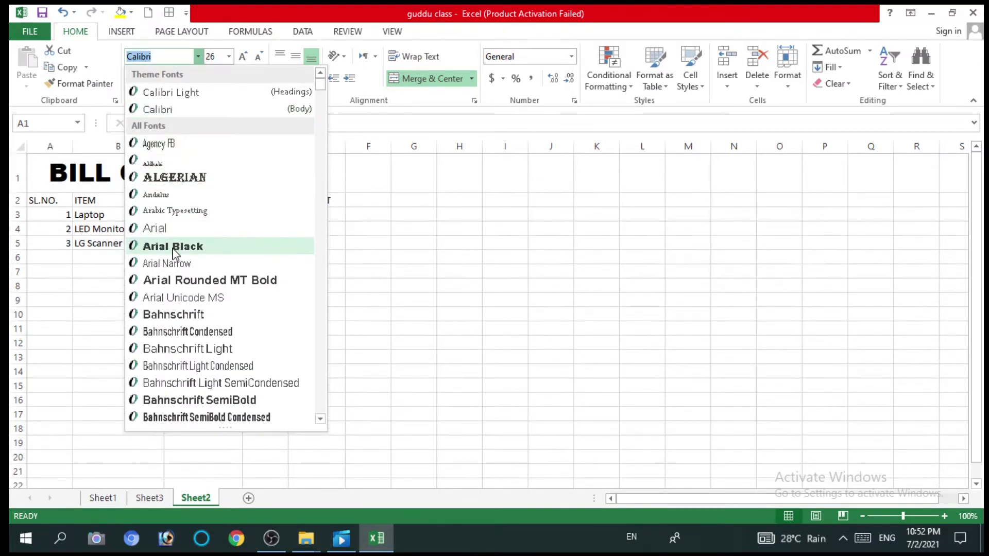
{"action": "left_click", "coordinate": [173, 247]}
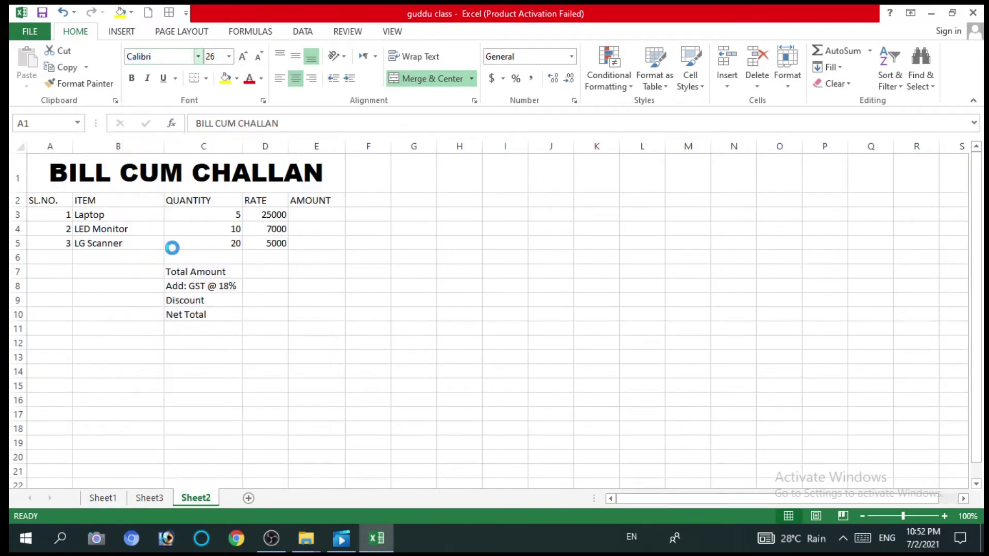
{"action": "left_click", "coordinate": [132, 79]}
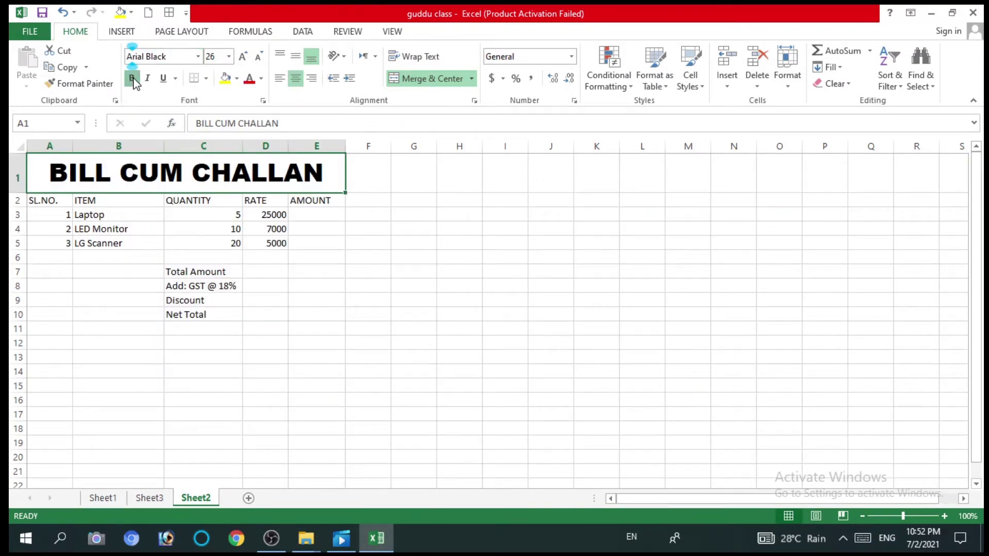
- Give the title a black fill with white text and reduce it to size 20
{"action": "left_click", "coordinate": [261, 78]}
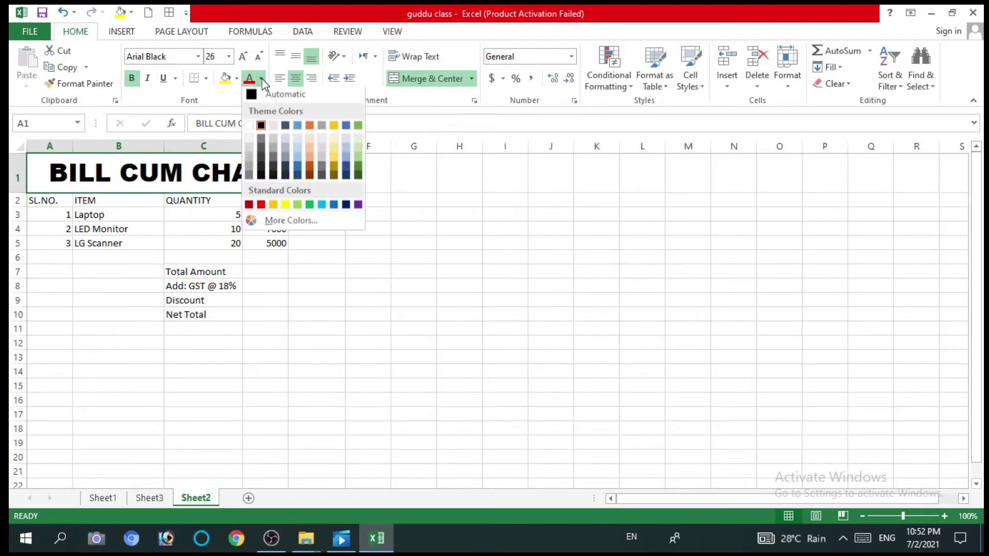
{"action": "left_click", "coordinate": [261, 207]}
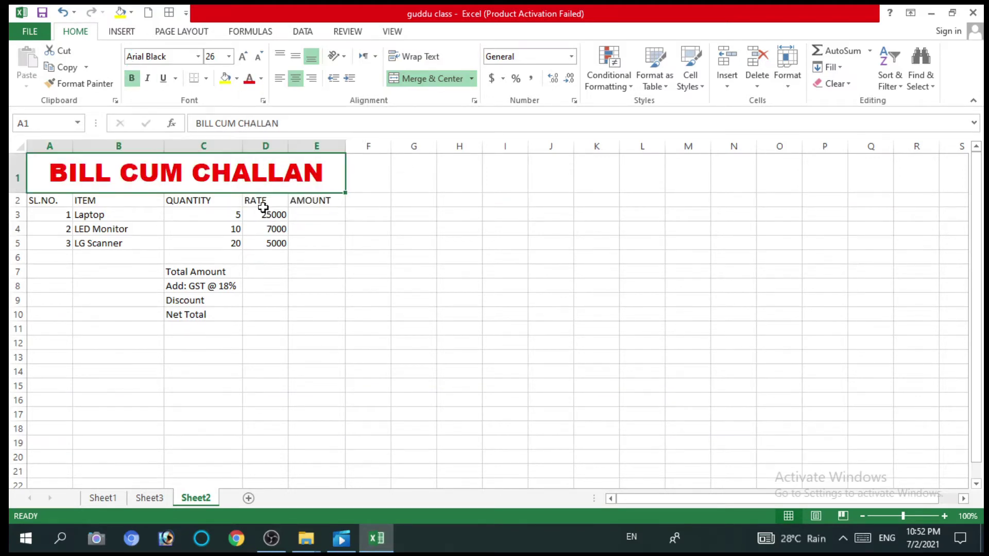
{"action": "left_click", "coordinate": [237, 81]}
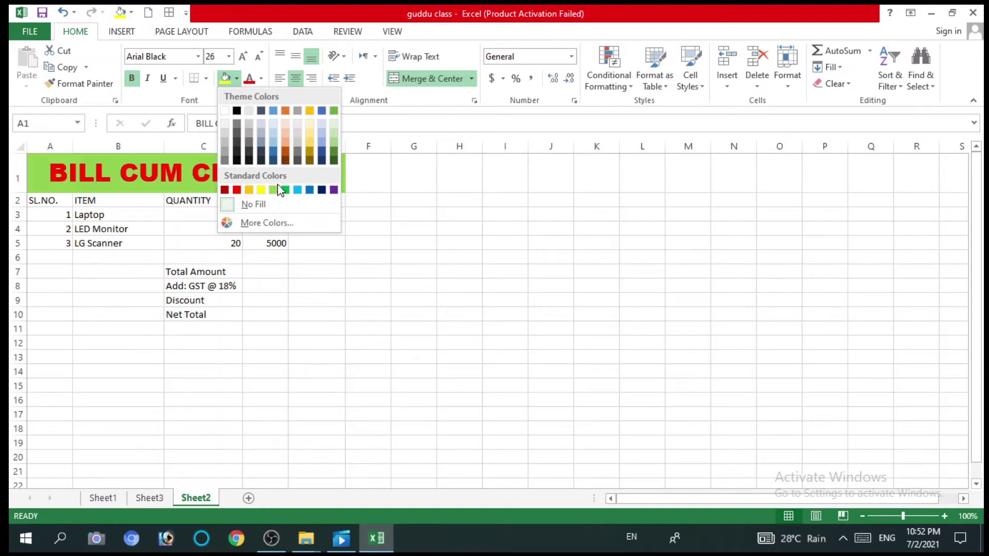
{"action": "left_click", "coordinate": [237, 111]}
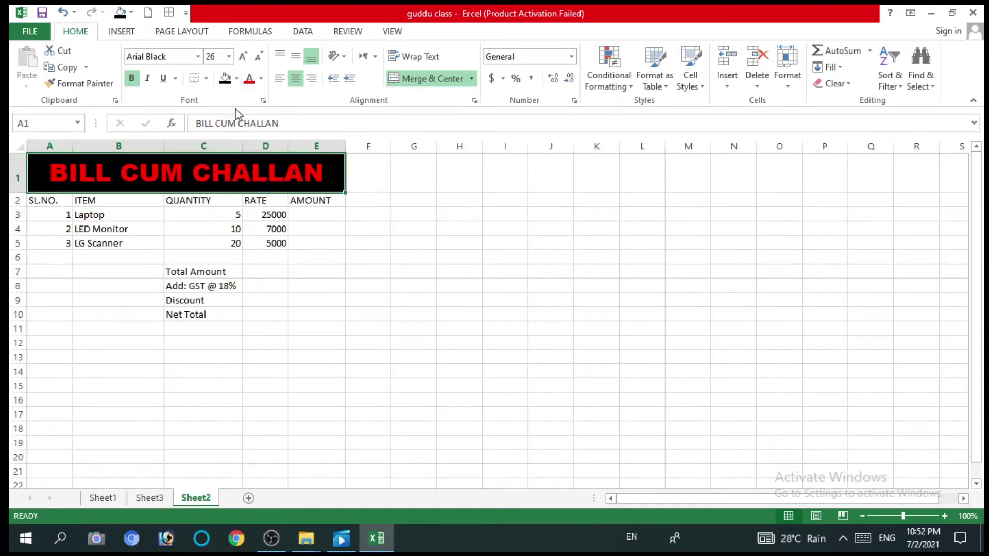
{"action": "left_click", "coordinate": [262, 78]}
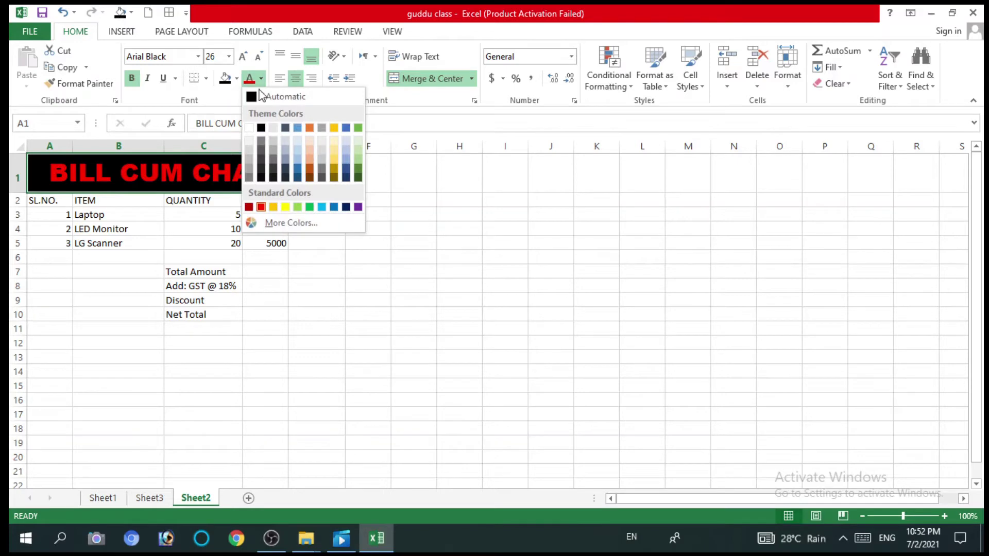
{"action": "left_click", "coordinate": [274, 127]}
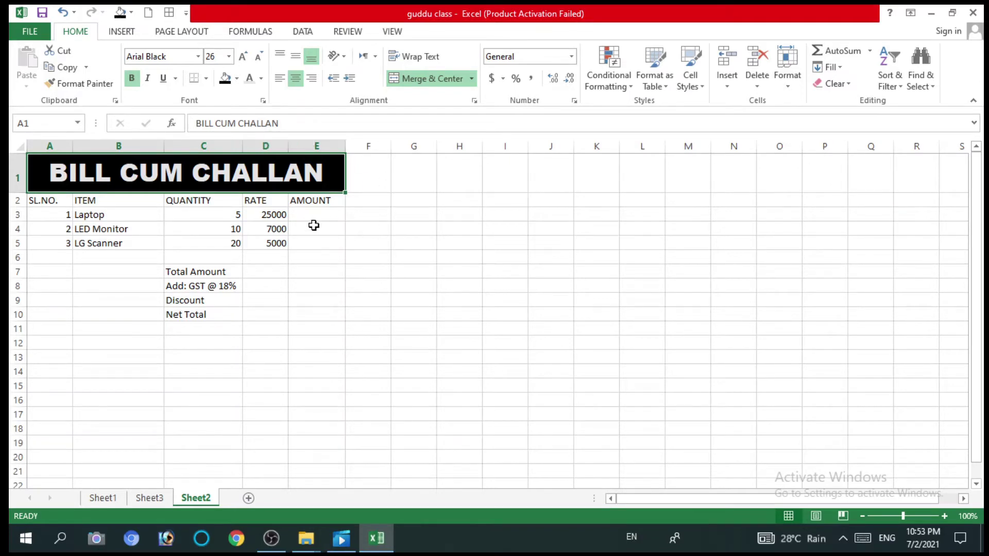
{"action": "left_click", "coordinate": [259, 60]}
{"action": "left_click", "coordinate": [259, 60]}
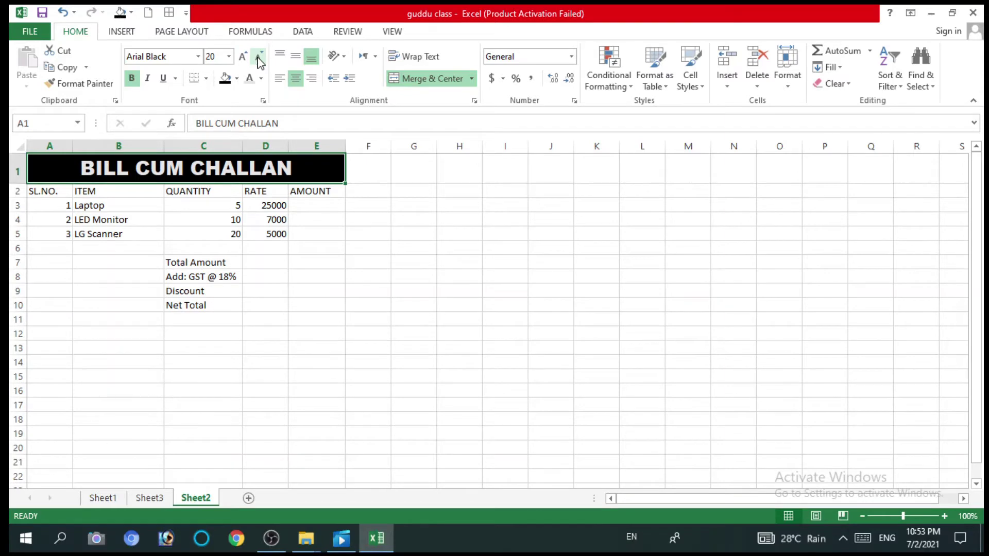
{"action": "left_click", "coordinate": [38, 192]}
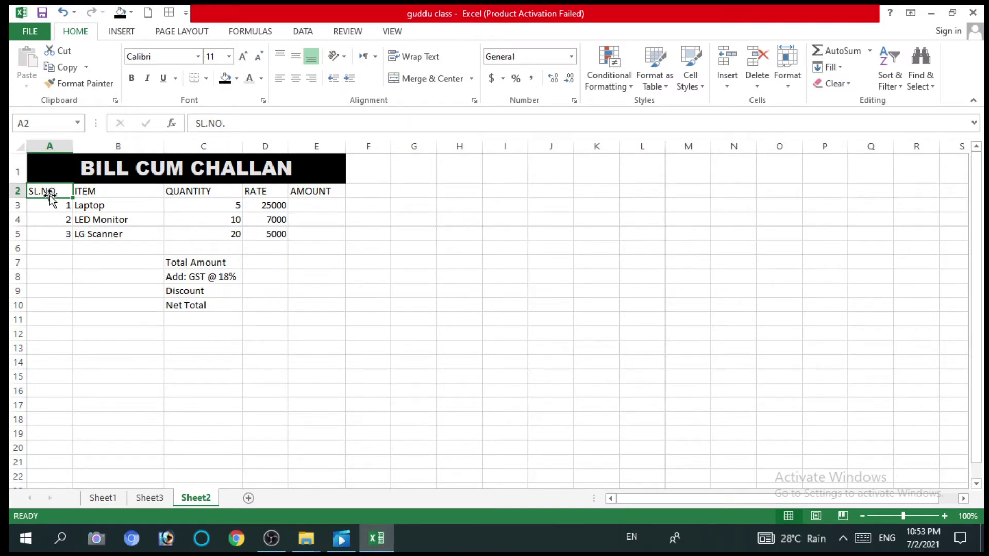
- Make the SL.NO., ITEM, QUANTITY, RATE and AMOUNT headers in A2:E2 bold at size 16
{"action": "left_click_drag", "start_coordinate": [47, 192], "coordinate": [323, 190]}
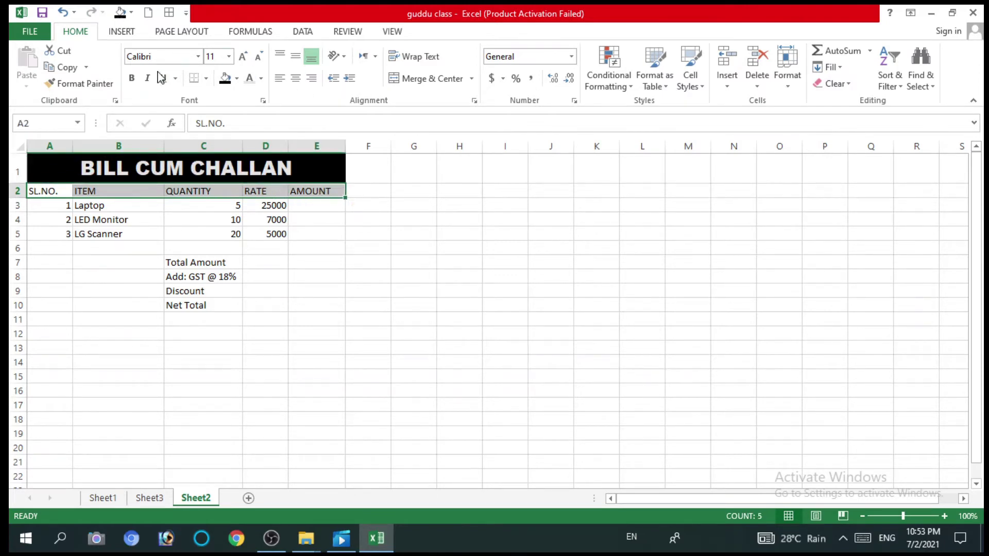
{"action": "left_click", "coordinate": [135, 78]}
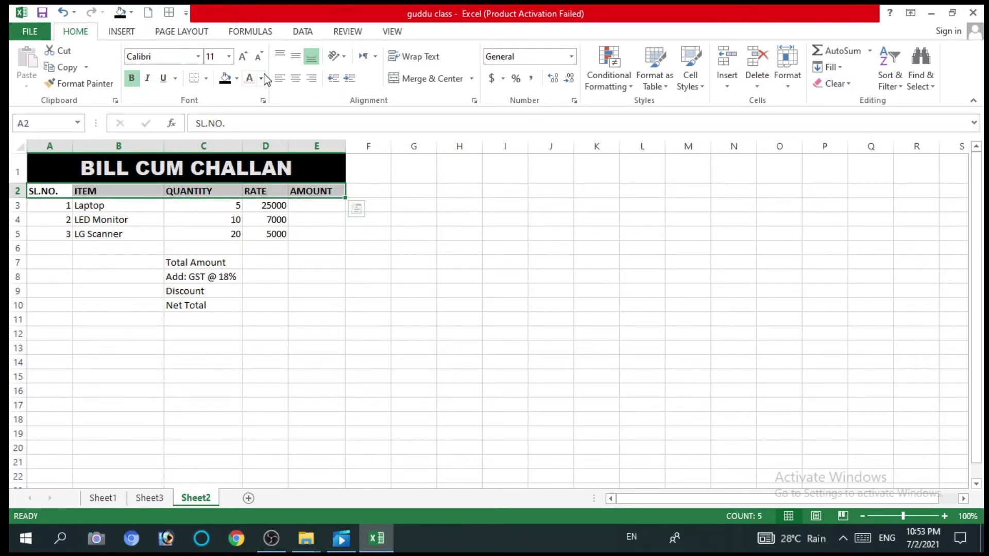
{"action": "left_click", "coordinate": [243, 56]}
{"action": "left_click", "coordinate": [242, 56]}
{"action": "left_click", "coordinate": [243, 56]}
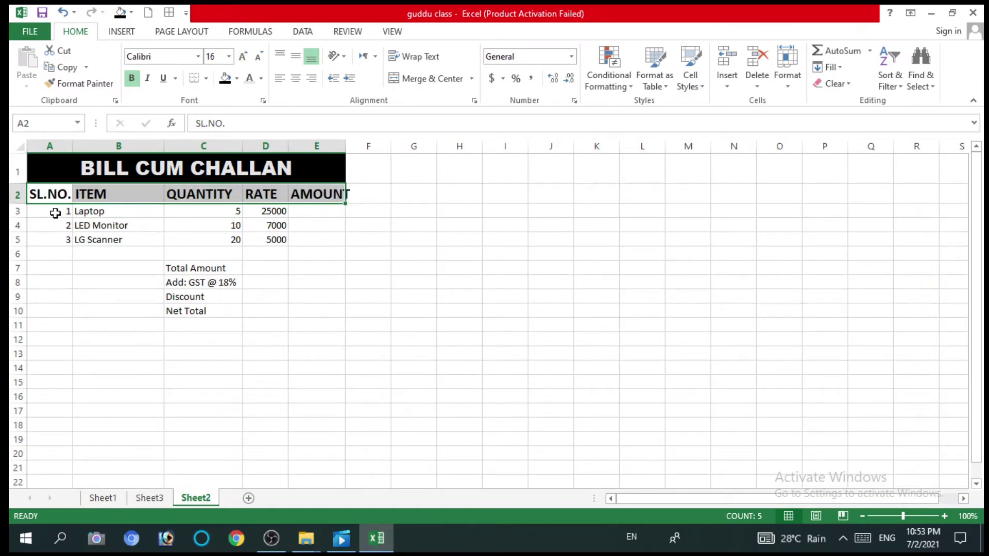
{"action": "left_click_drag", "start_coordinate": [55, 212], "coordinate": [289, 310]}
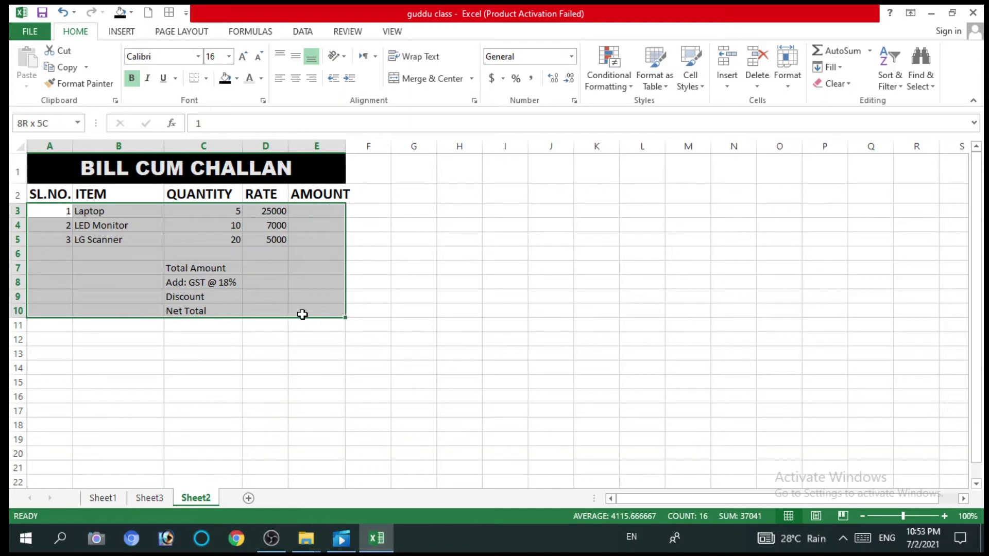
- Enlarge the item rows and total labels in A3:E10 to font size 14
{"action": "left_click_drag", "start_coordinate": [289, 310], "coordinate": [304, 289]}
{"action": "left_click", "coordinate": [244, 57]}
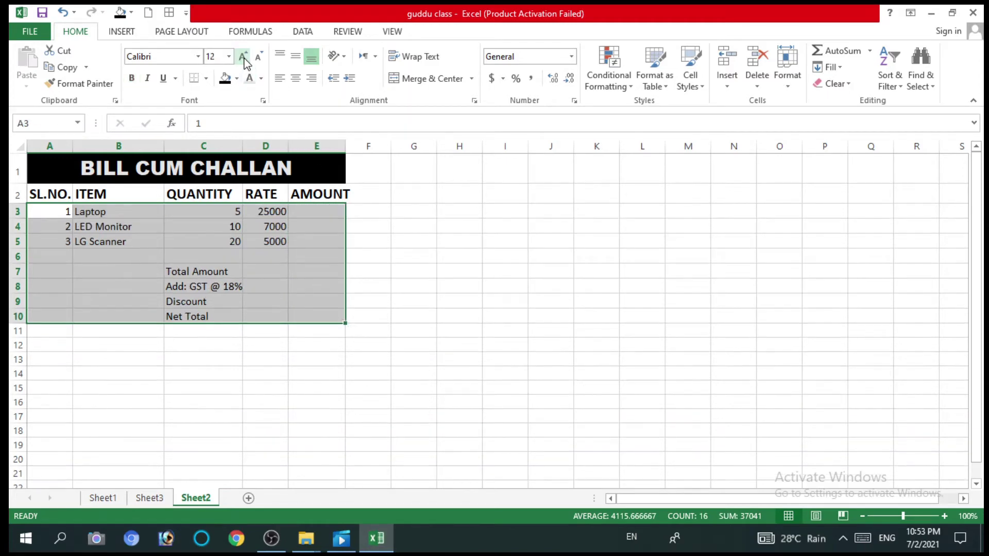
{"action": "left_click", "coordinate": [244, 56]}
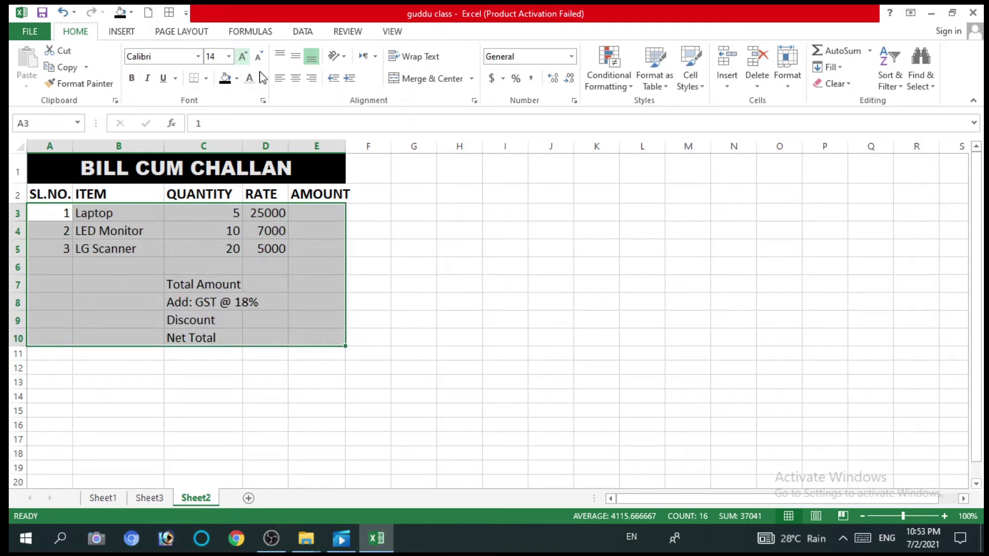
{"action": "left_click", "coordinate": [471, 318]}
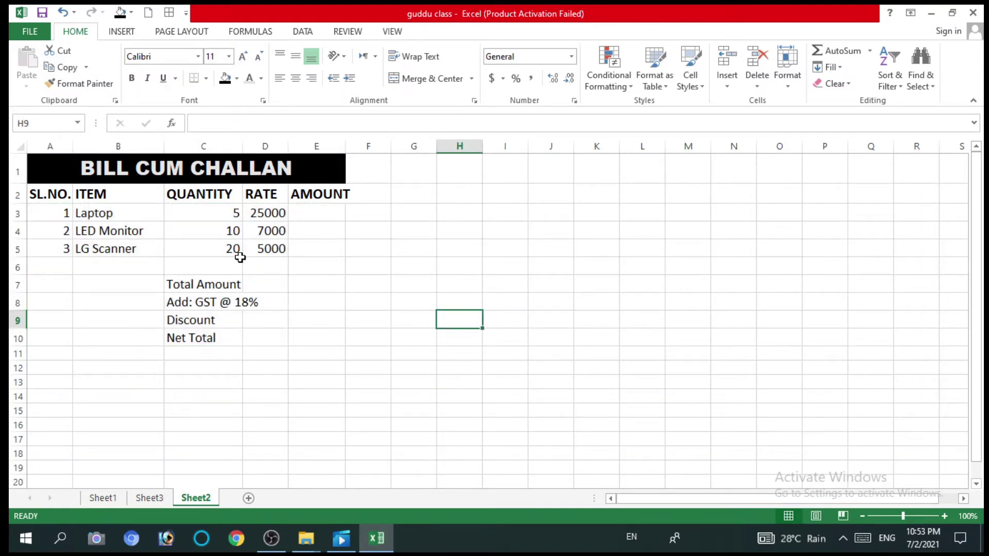
{"action": "left_click", "coordinate": [187, 285]}
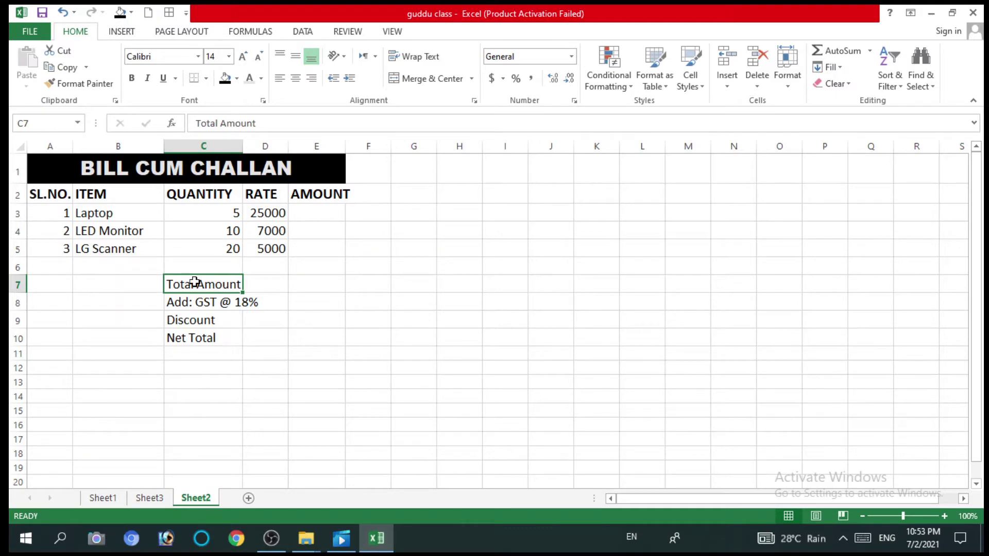
- Merge and centre C7:D7, C8:D8, C9:D9 and C10:D10 for Total Amount, GST, Discount and Net Total
{"action": "left_click_drag", "start_coordinate": [195, 282], "coordinate": [250, 283]}
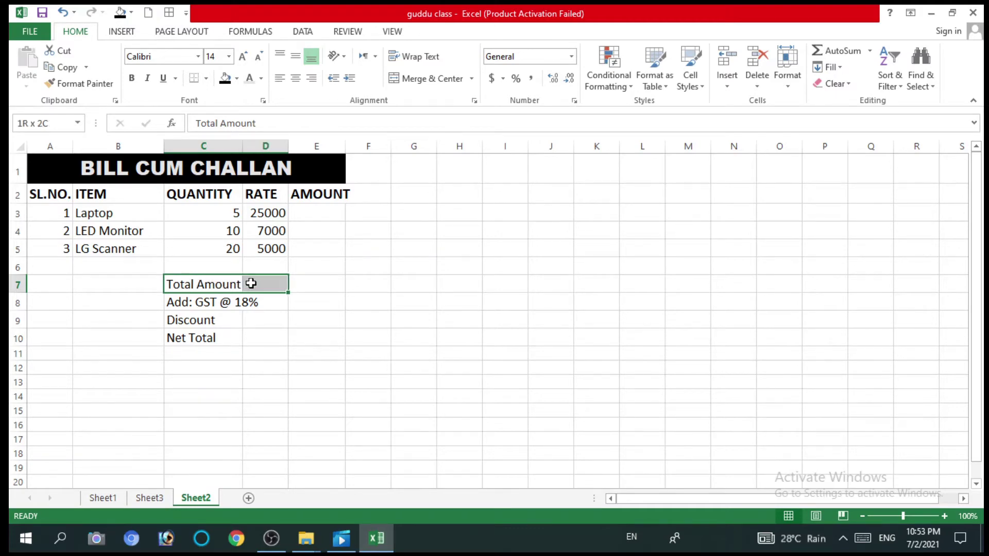
{"action": "left_click", "coordinate": [408, 81]}
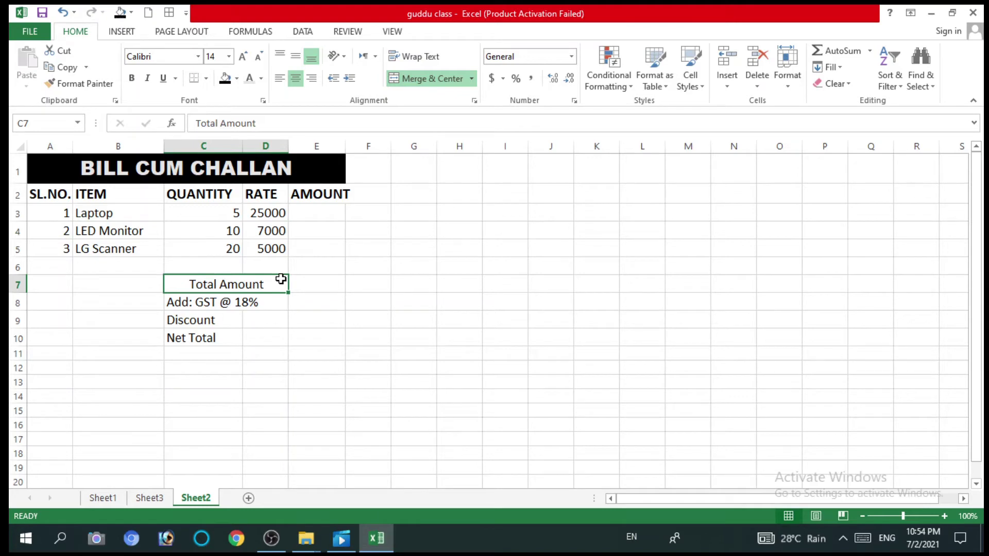
{"action": "left_click", "coordinate": [179, 304]}
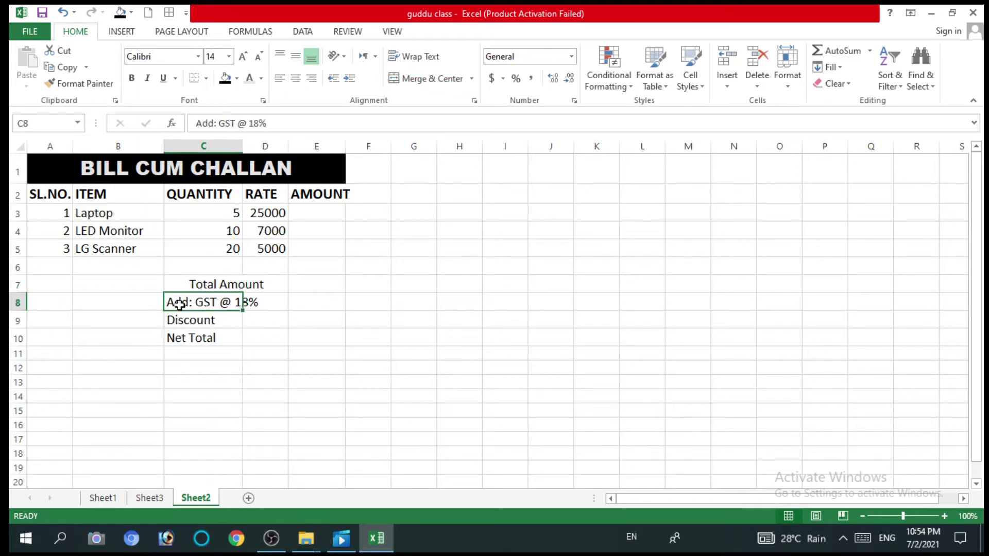
{"action": "left_click_drag", "start_coordinate": [179, 304], "coordinate": [251, 302]}
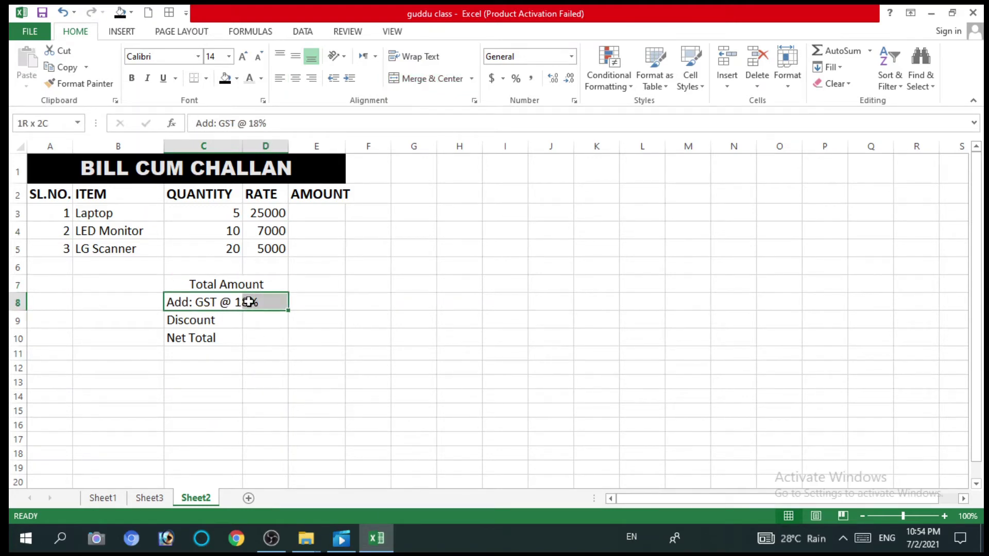
{"action": "left_click", "coordinate": [426, 79]}
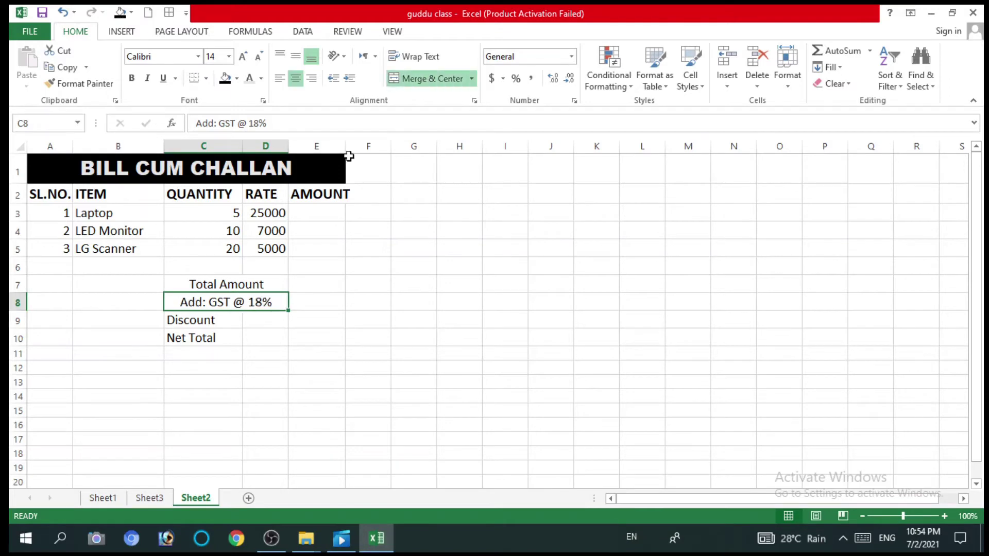
{"action": "left_click_drag", "start_coordinate": [190, 321], "coordinate": [247, 321]}
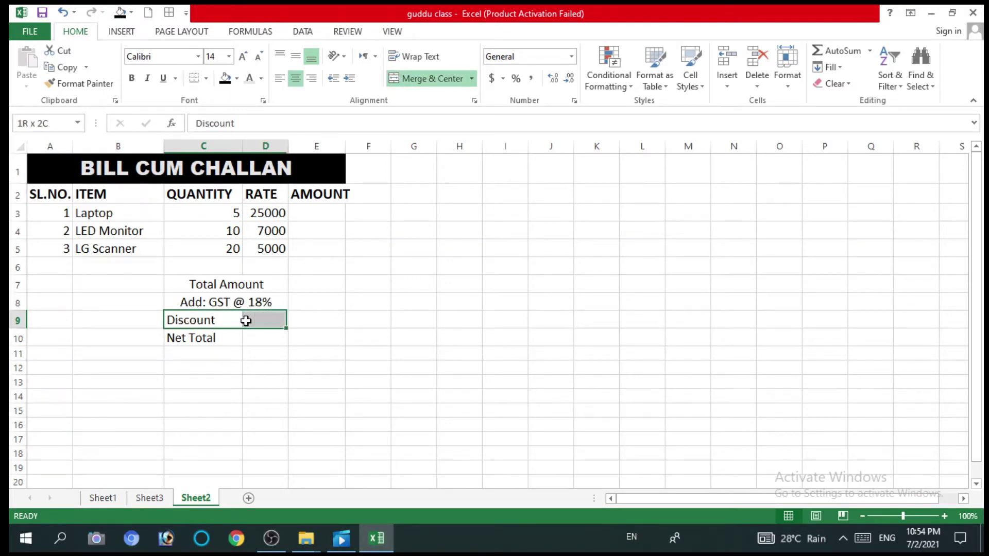
{"action": "left_click", "coordinate": [422, 80]}
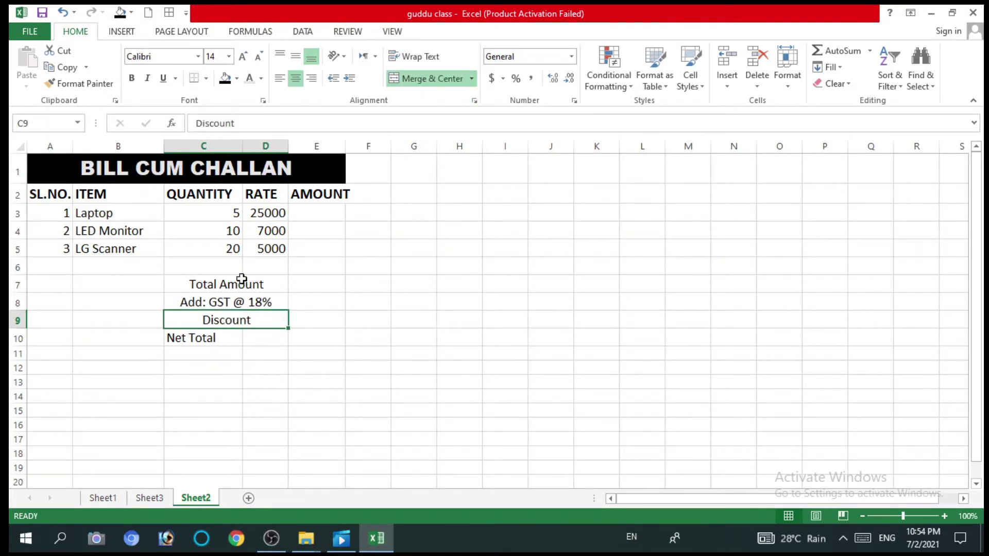
{"action": "left_click", "coordinate": [194, 340]}
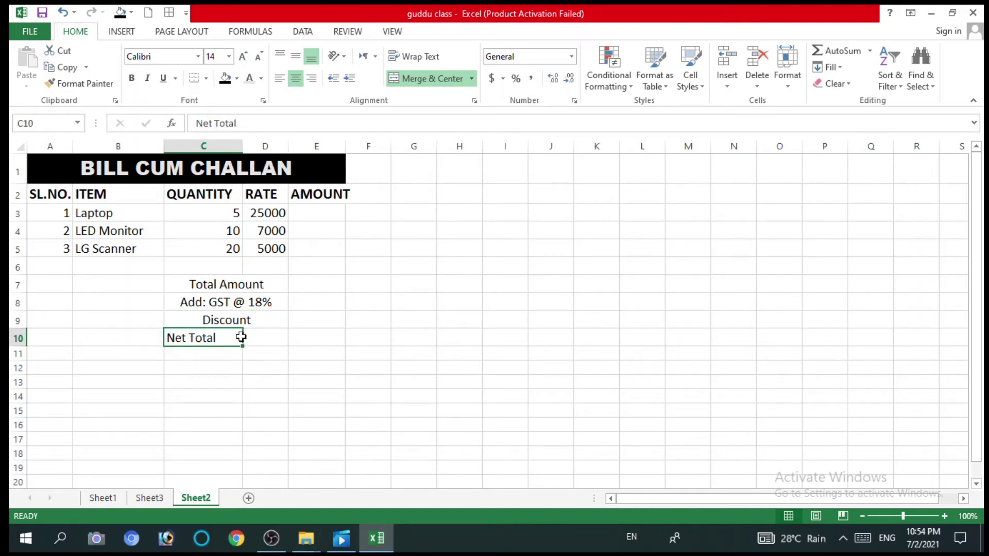
{"action": "left_click_drag", "start_coordinate": [239, 338], "coordinate": [258, 337]}
{"action": "left_click", "coordinate": [421, 80]}
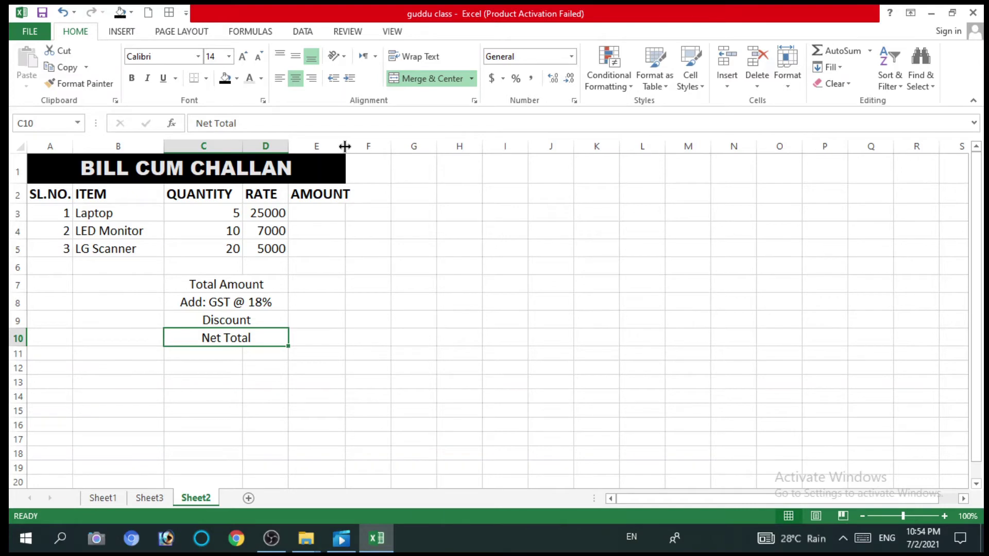
- Widen column E and apply All Borders to the invoice range A1:E10
{"action": "left_click_drag", "start_coordinate": [346, 146], "coordinate": [366, 147]}
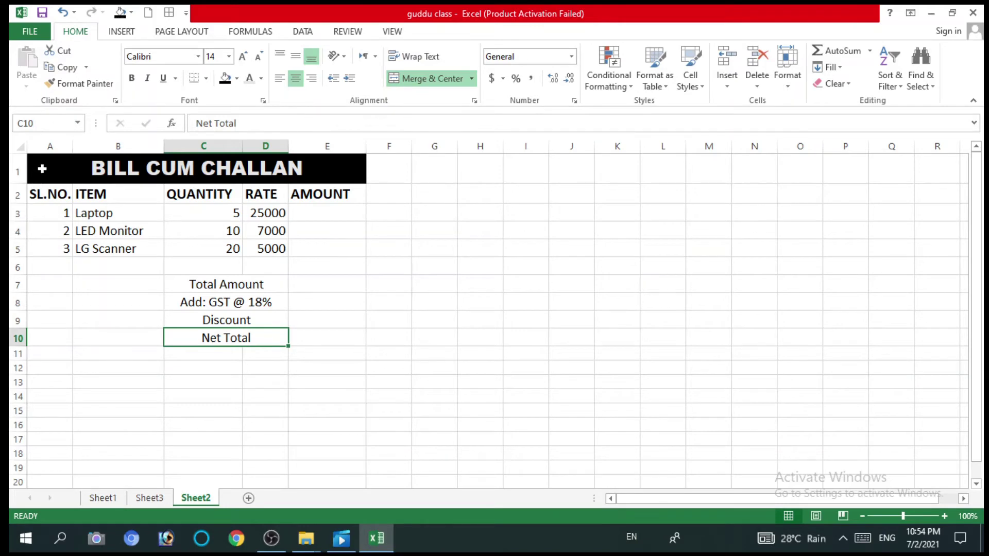
{"action": "left_click_drag", "start_coordinate": [42, 169], "coordinate": [158, 248]}
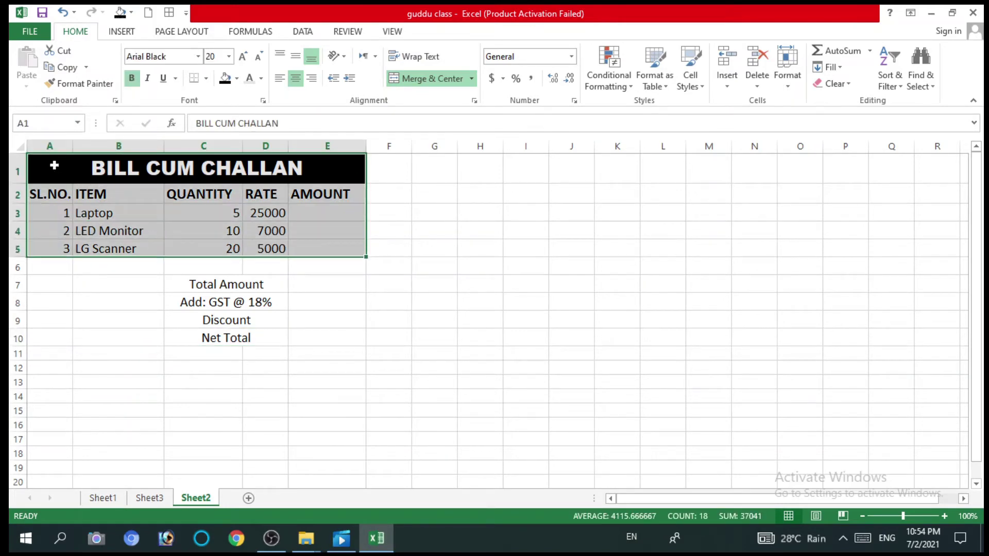
{"action": "mouse_move", "coordinate": [54, 165]}
{"action": "left_mouse_down"}
{"action": "mouse_move", "coordinate": [205, 356]}
{"action": "mouse_move", "coordinate": [205, 338]}
{"action": "left_mouse_up"}
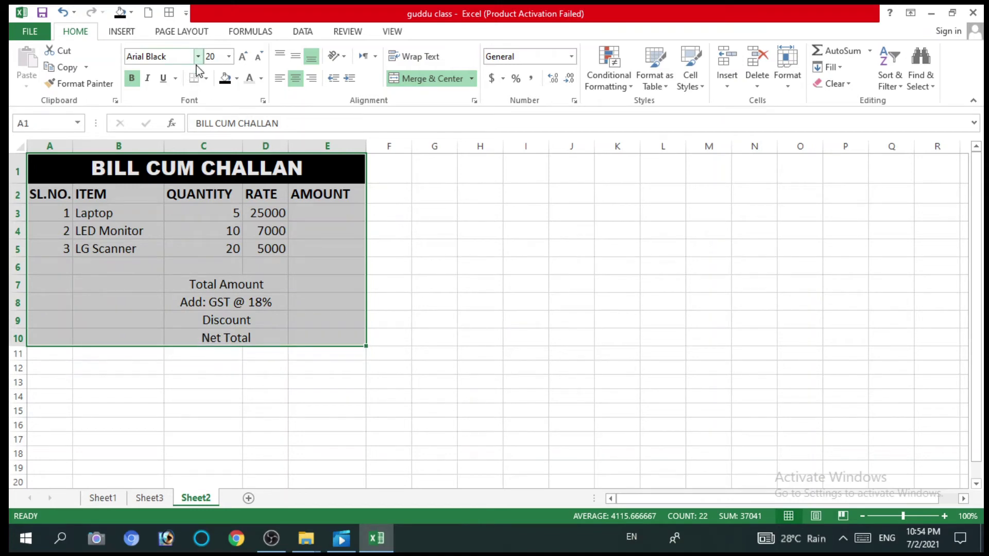
{"action": "left_click", "coordinate": [206, 78]}
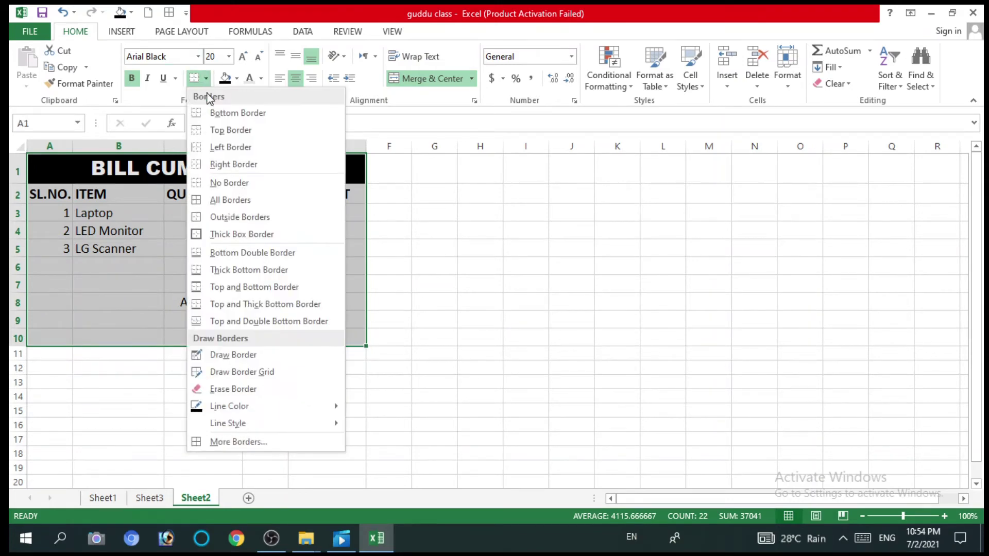
{"action": "left_click", "coordinate": [214, 199]}
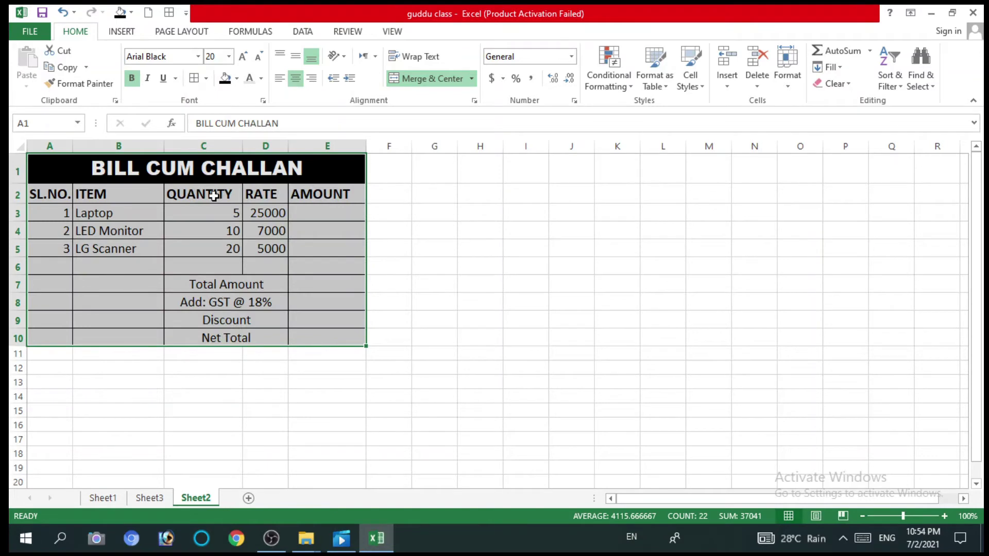
{"action": "left_click", "coordinate": [470, 281]}
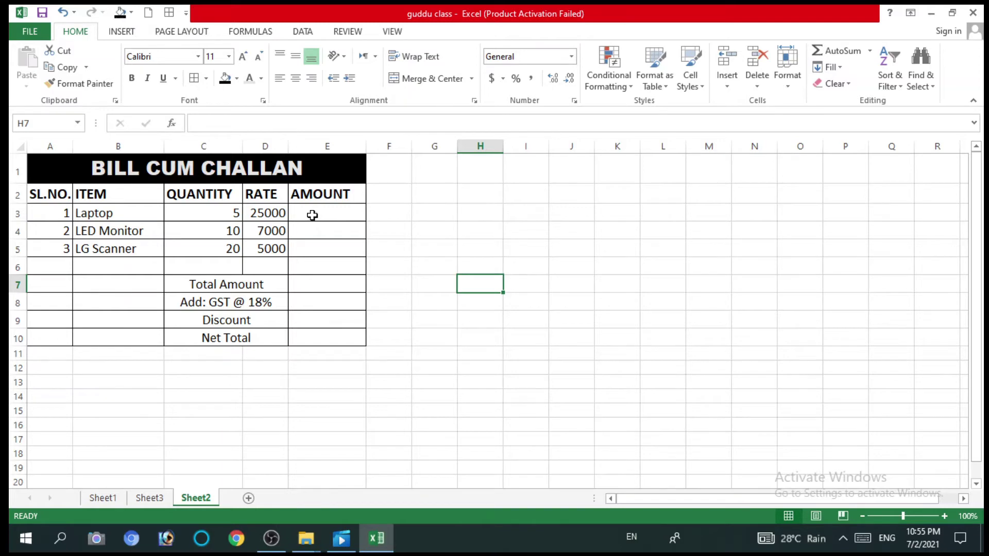
- Enter =C3*D3 in E3 so the Laptop amount shows 125000
{"action": "left_click", "coordinate": [312, 216]}
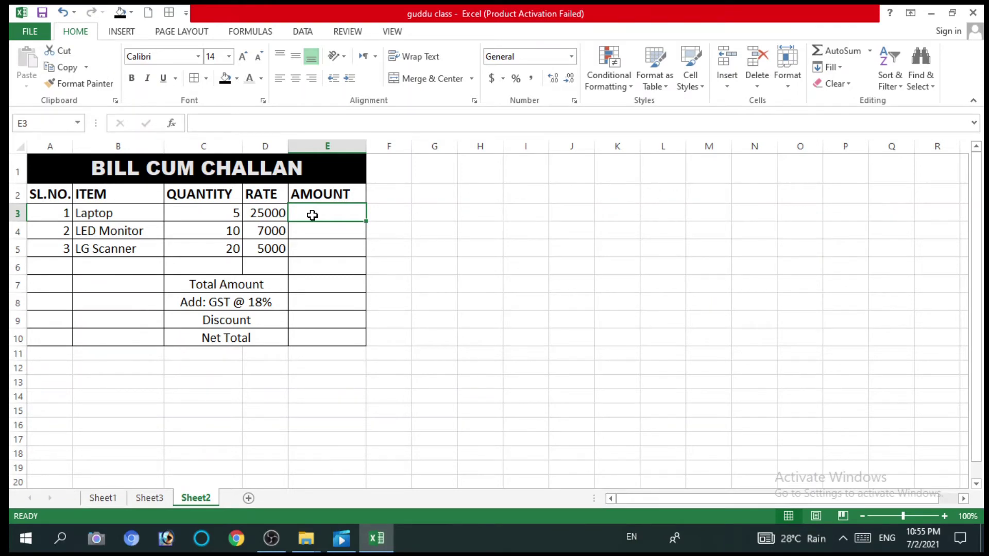
{"action": "type", "text": "="}
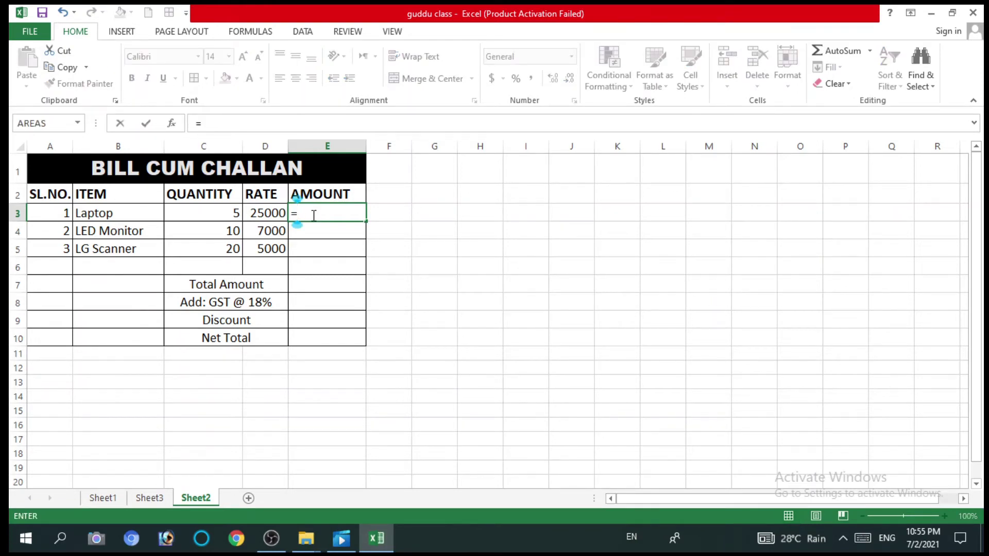
{"action": "left_click", "coordinate": [230, 212]}
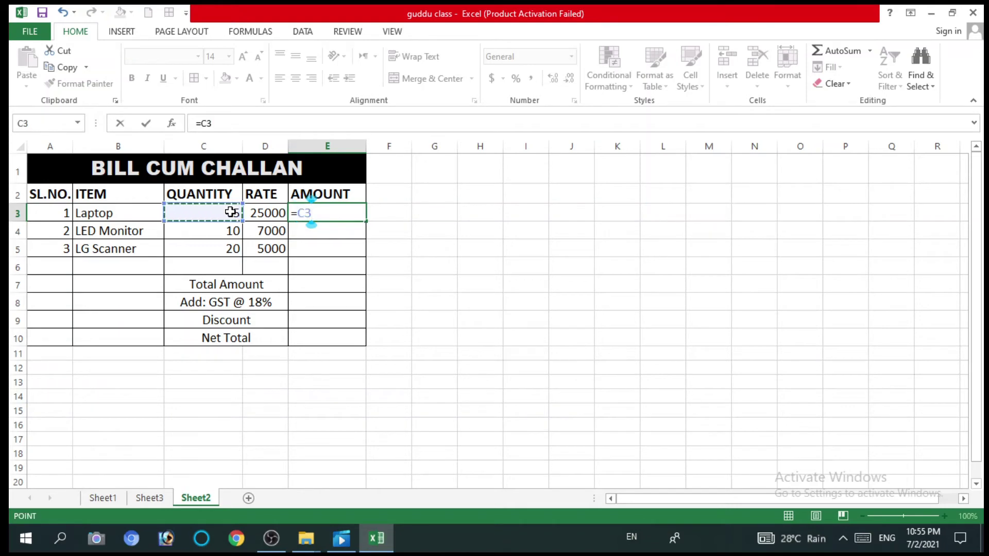
{"action": "type", "text": "*"}
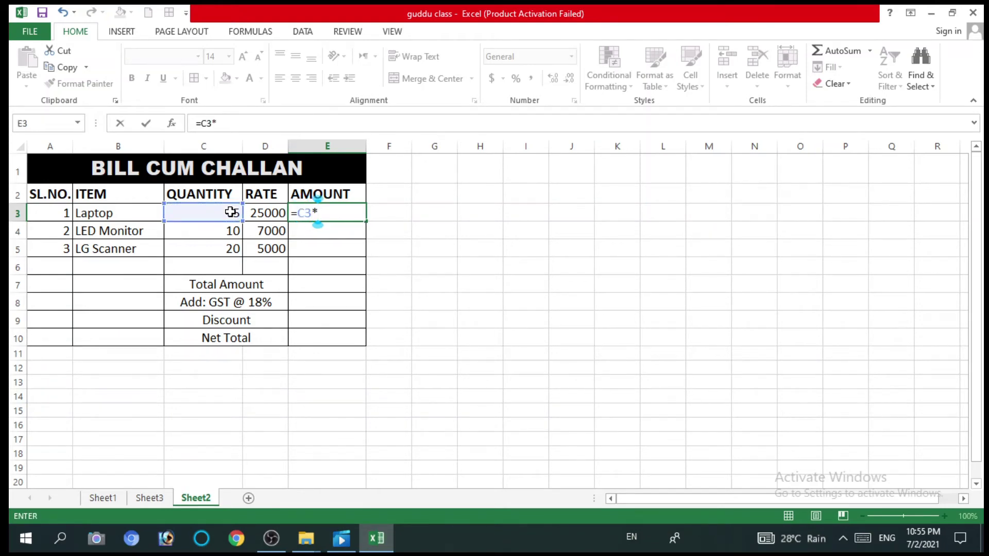
{"action": "left_click", "coordinate": [267, 215]}
{"action": "key", "text": "Return"}
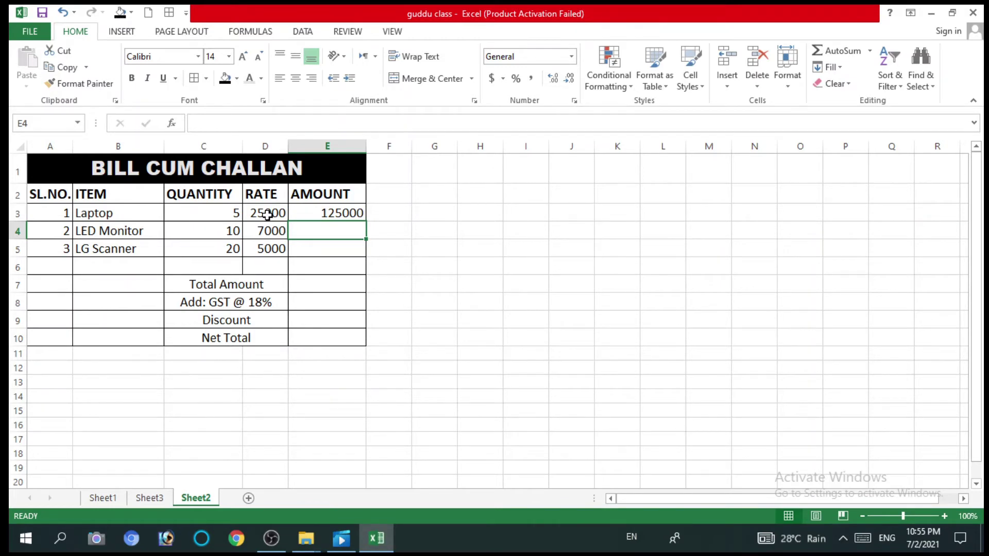
{"action": "left_click", "coordinate": [344, 213]}
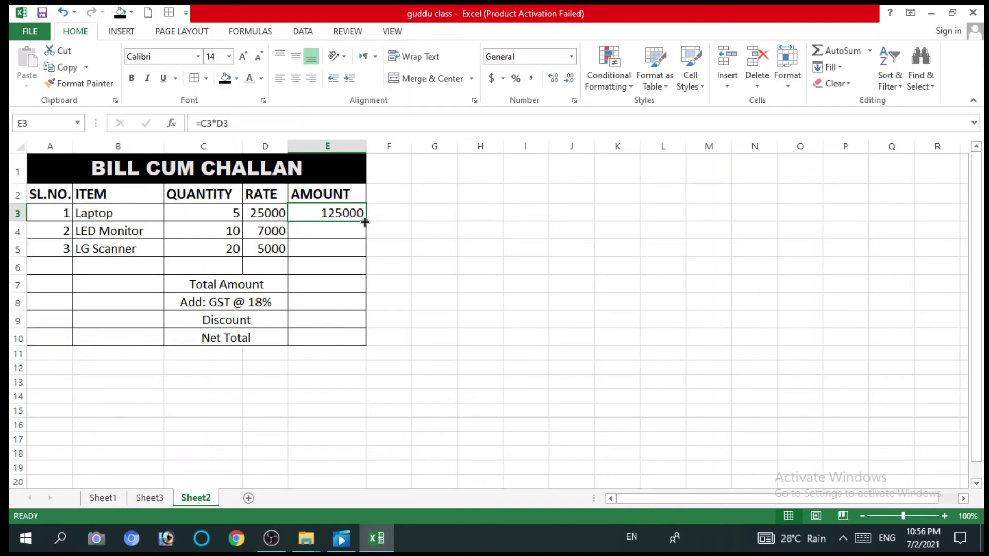
- Fill the E3 amount formula down to E5, giving 70000 and 100000
{"action": "left_click_drag", "start_coordinate": [364, 222], "coordinate": [366, 250]}
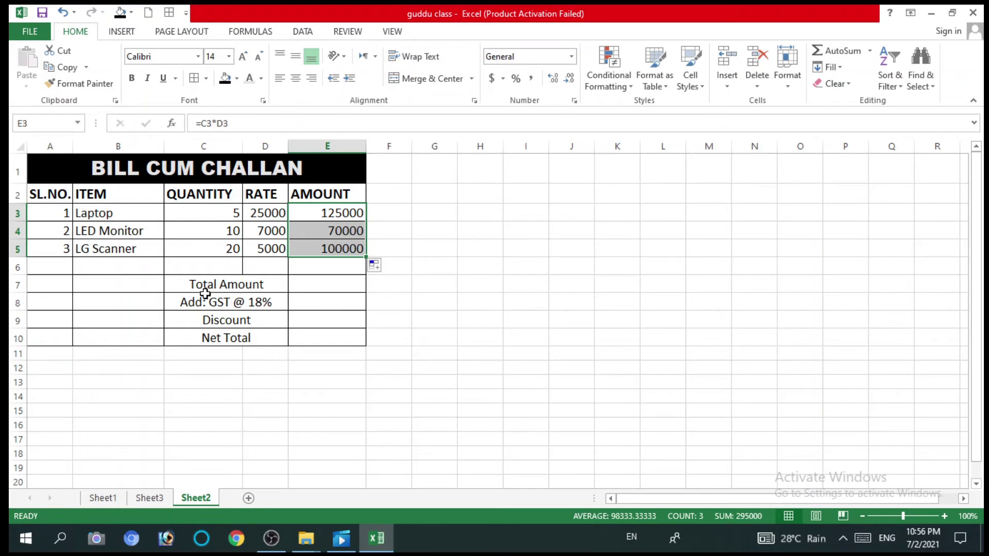
{"action": "left_click", "coordinate": [316, 290]}
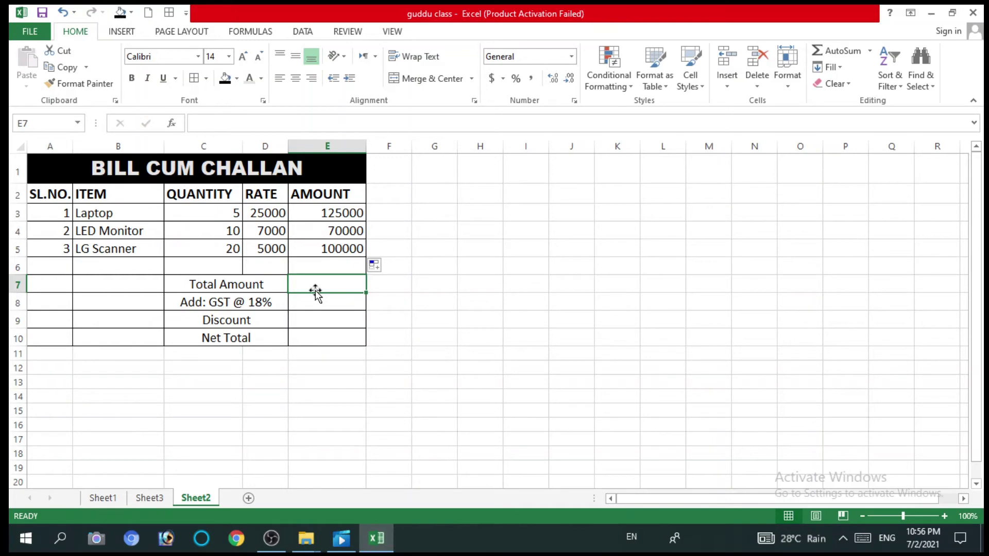
- Enter =E3+E4+E5 in E7 for a Total Amount of 295000
{"action": "type", "text": "="}
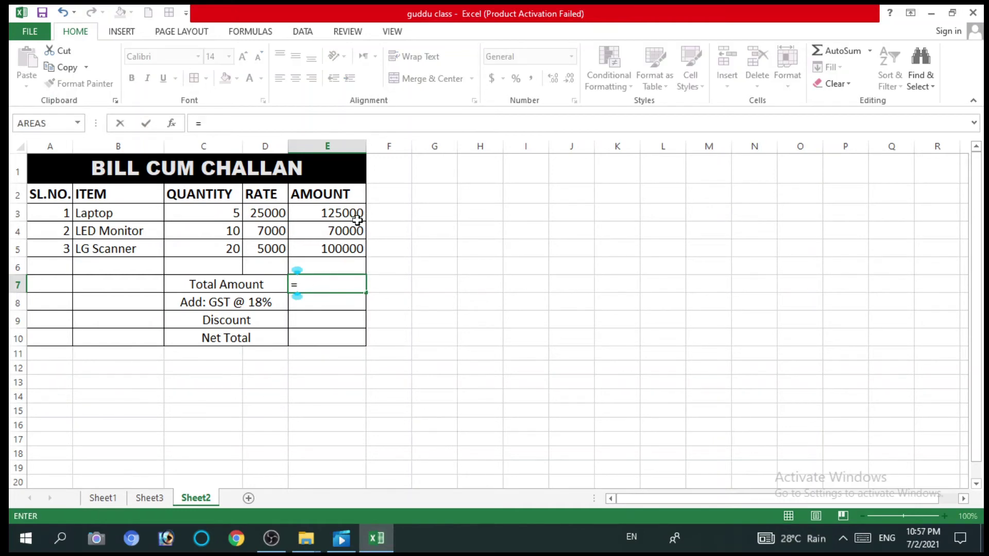
{"action": "left_click", "coordinate": [352, 215]}
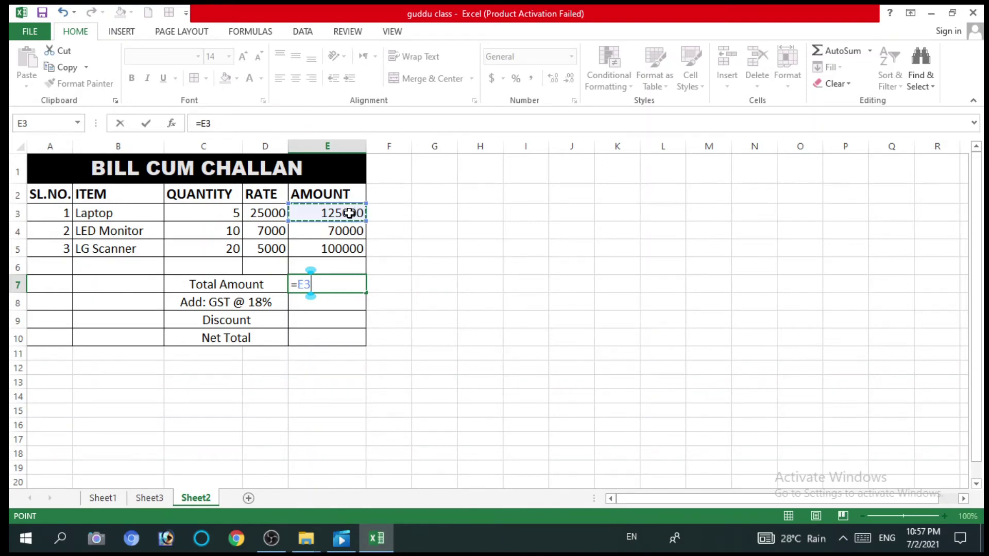
{"action": "type", "text": "+"}
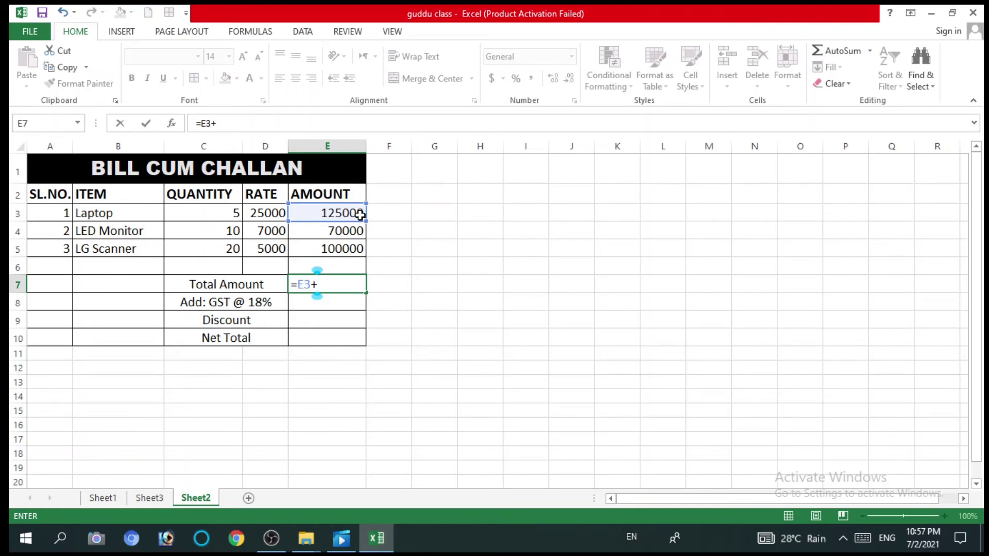
{"action": "left_click", "coordinate": [344, 231]}
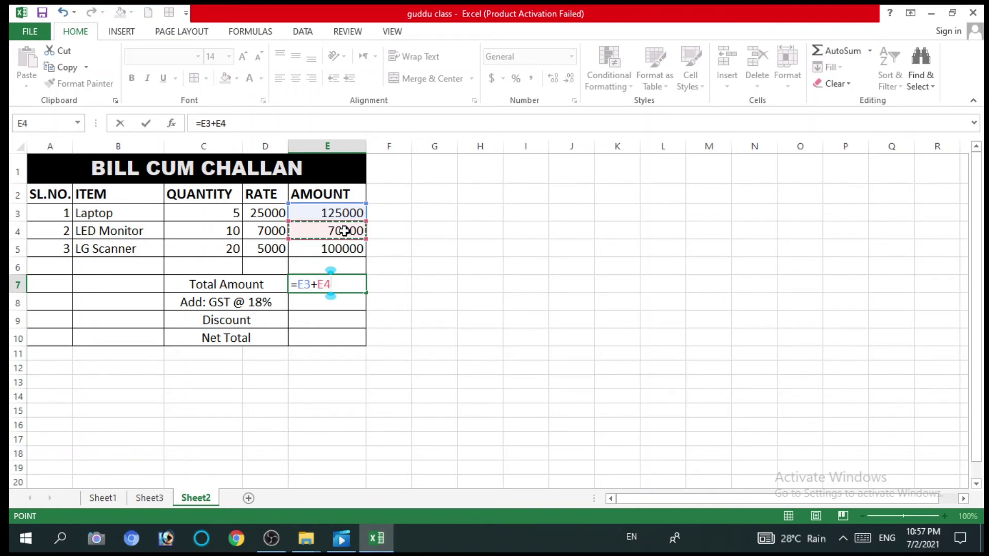
{"action": "type", "text": "+"}
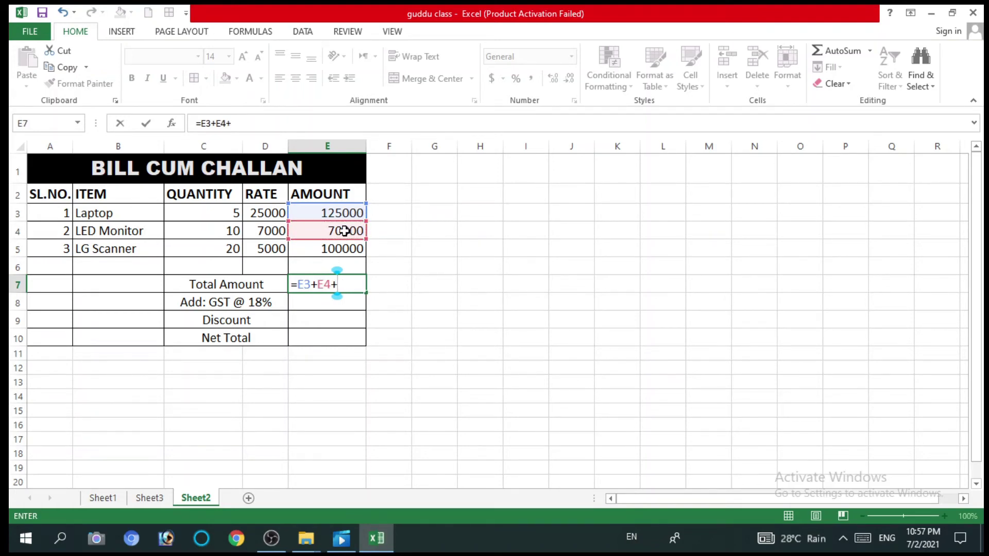
{"action": "left_click", "coordinate": [343, 249]}
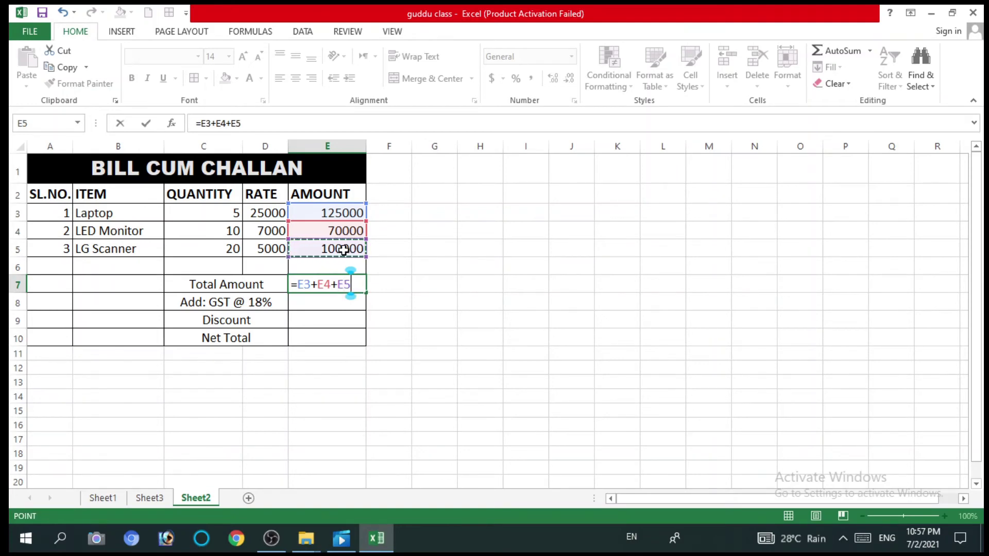
{"action": "key", "text": "Return"}
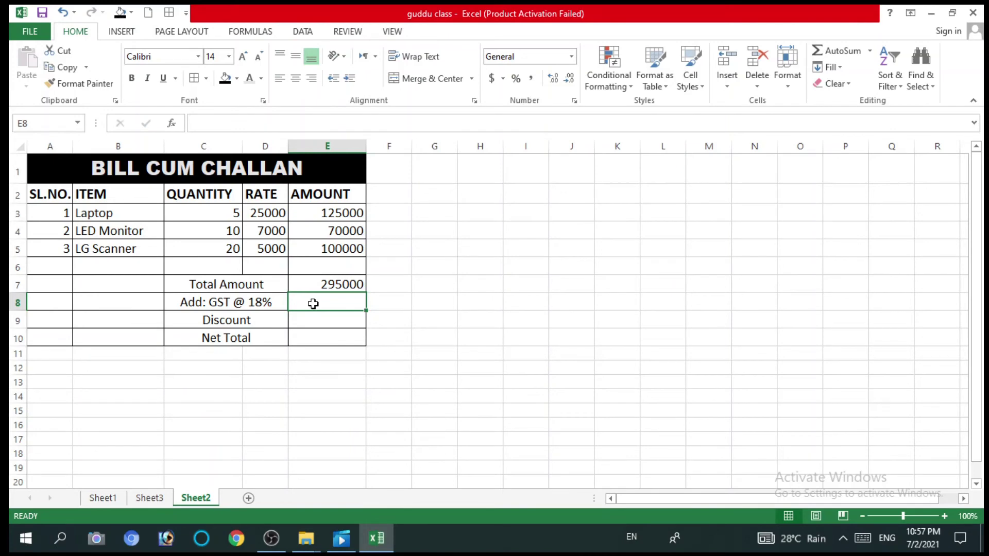
- Enter =SUM(E7*18%) in E8 so the GST shows 53100
{"action": "type", "text": "="}
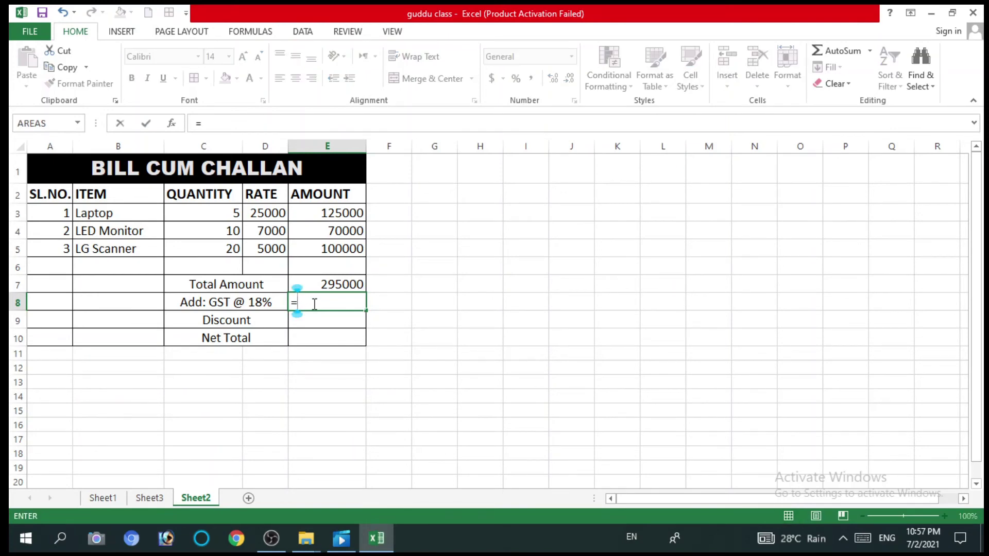
{"action": "type", "text": "sum"}
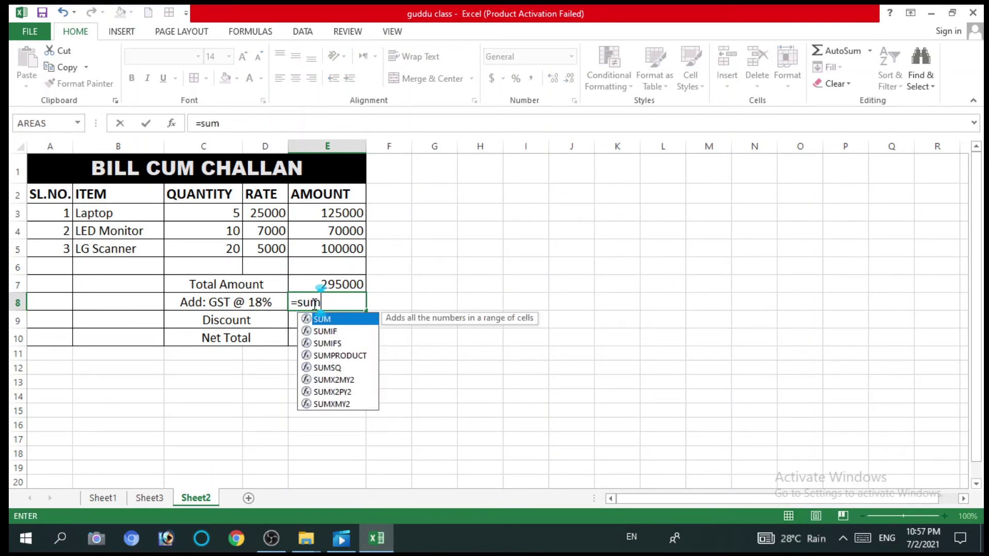
{"action": "key", "text": "Tab"}
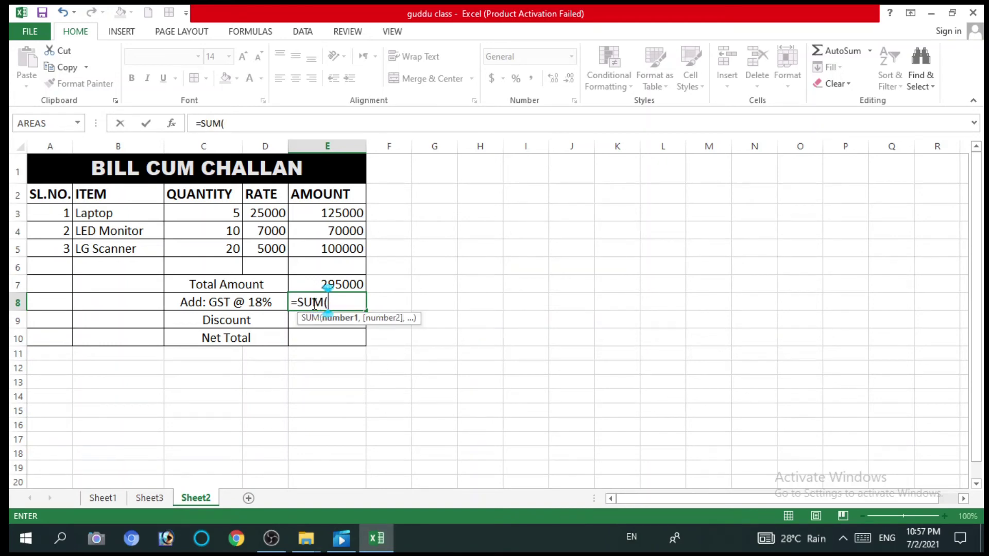
{"action": "left_click", "coordinate": [346, 287]}
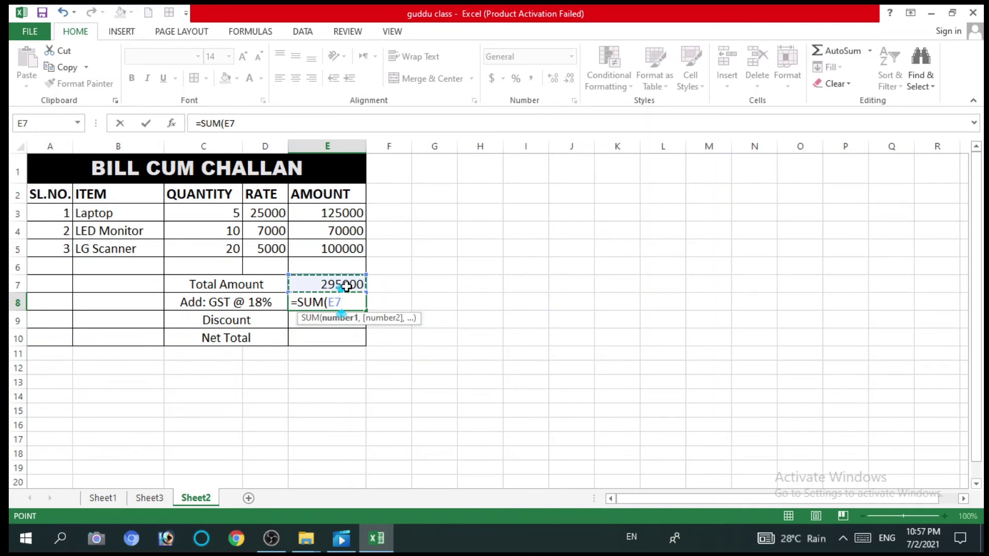
{"action": "type", "text": "*"}
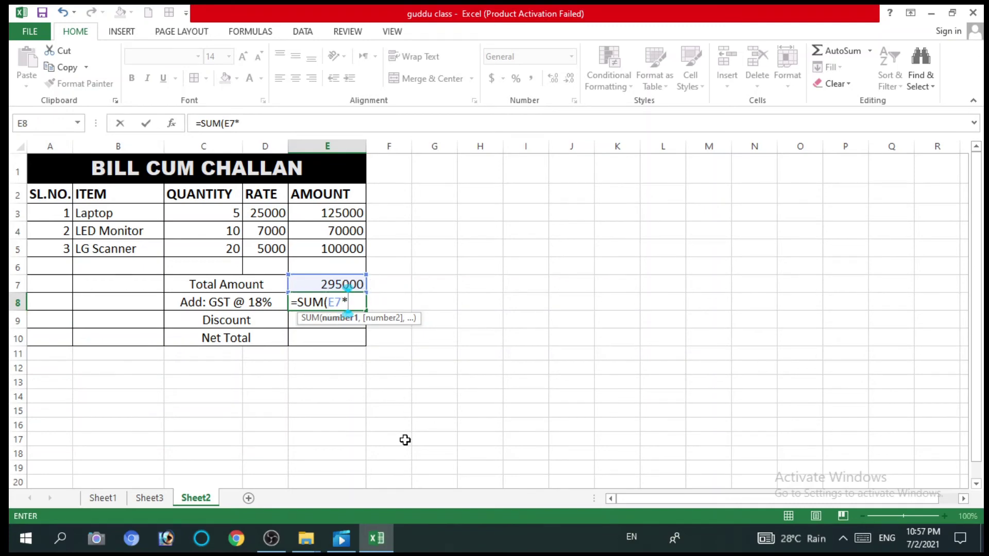
{"action": "type", "text": "18"}
{"action": "type", "text": "%"}
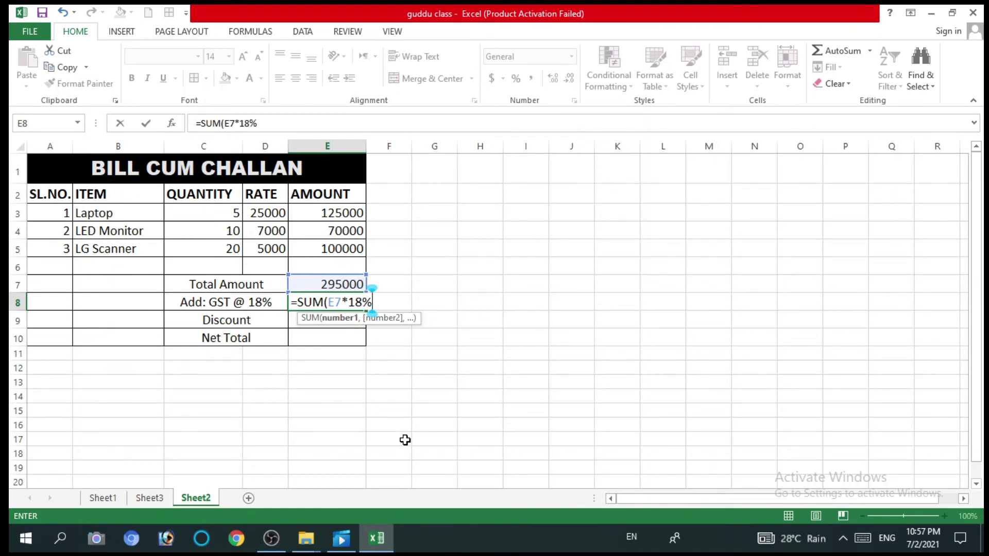
{"action": "type", "text": ")"}
{"action": "key", "text": "Return"}
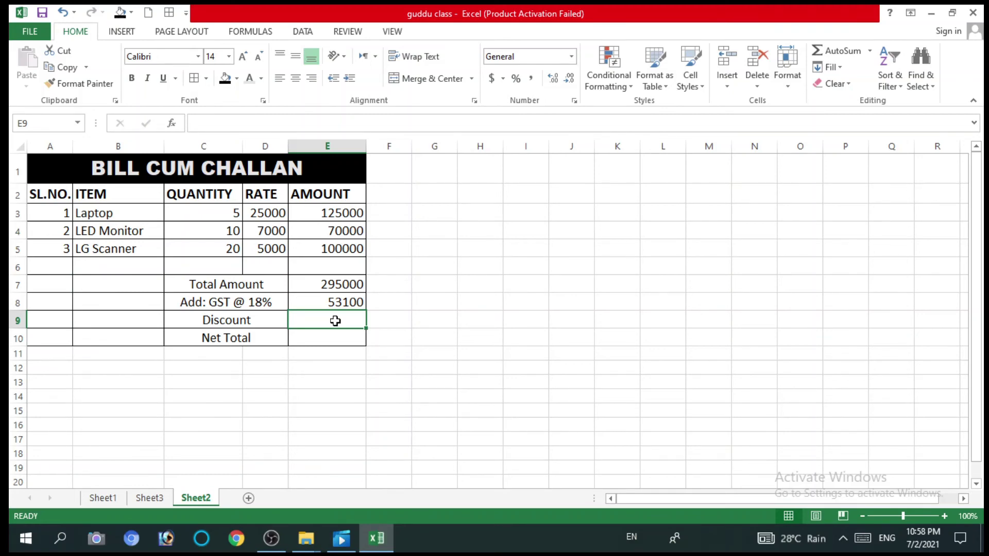
- Enter a discount of 1000 in cell E9
{"action": "type", "text": "1000"}
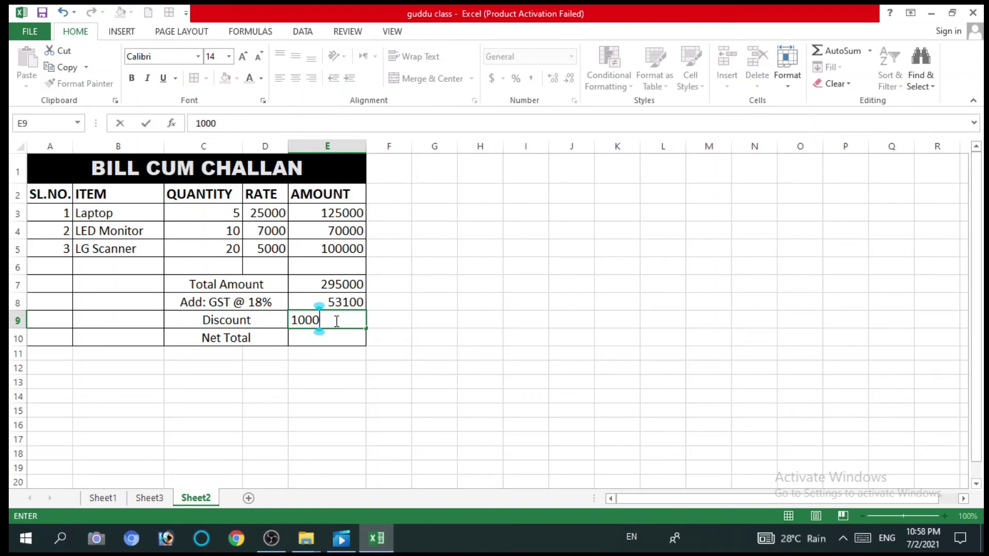
{"action": "key", "text": "Return"}
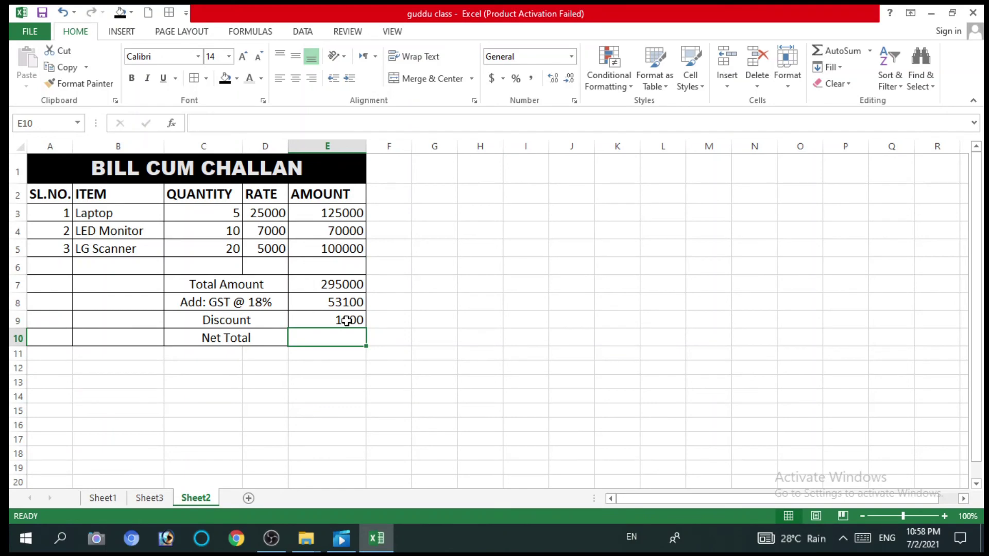
- Put the formula =E7+E8-E9 in E10 so the Net Total shows 347100
{"action": "type", "text": "="}
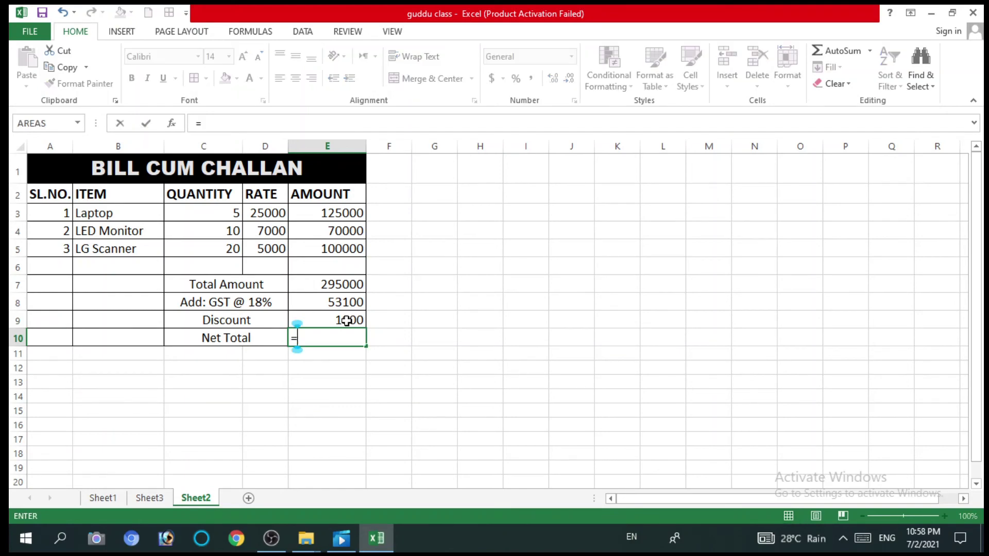
{"action": "left_click", "coordinate": [337, 284]}
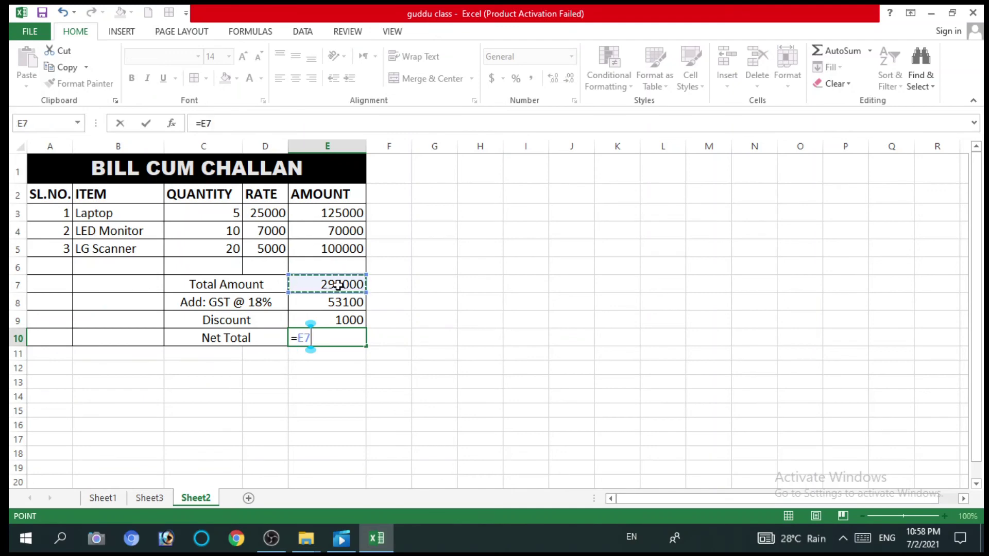
{"action": "type", "text": "+"}
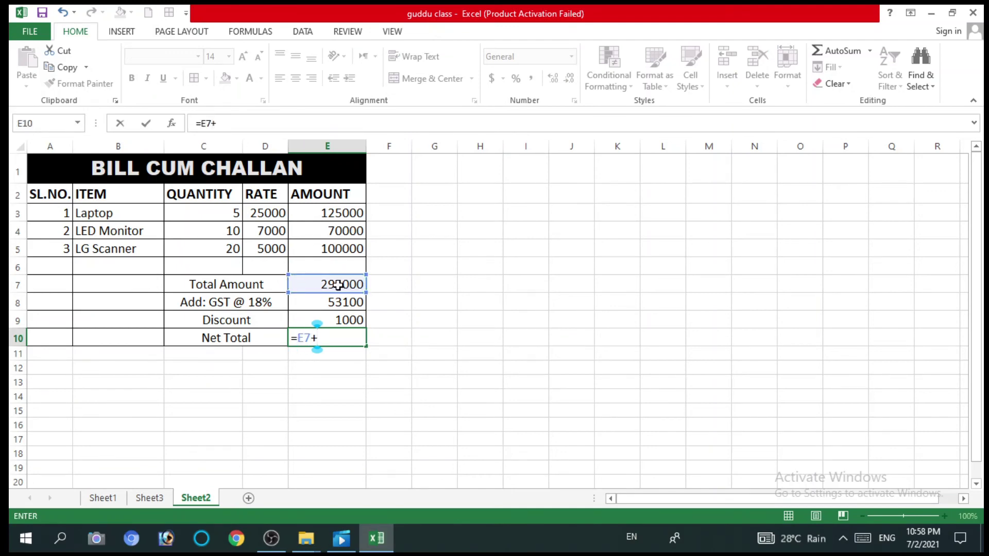
{"action": "left_click", "coordinate": [336, 303]}
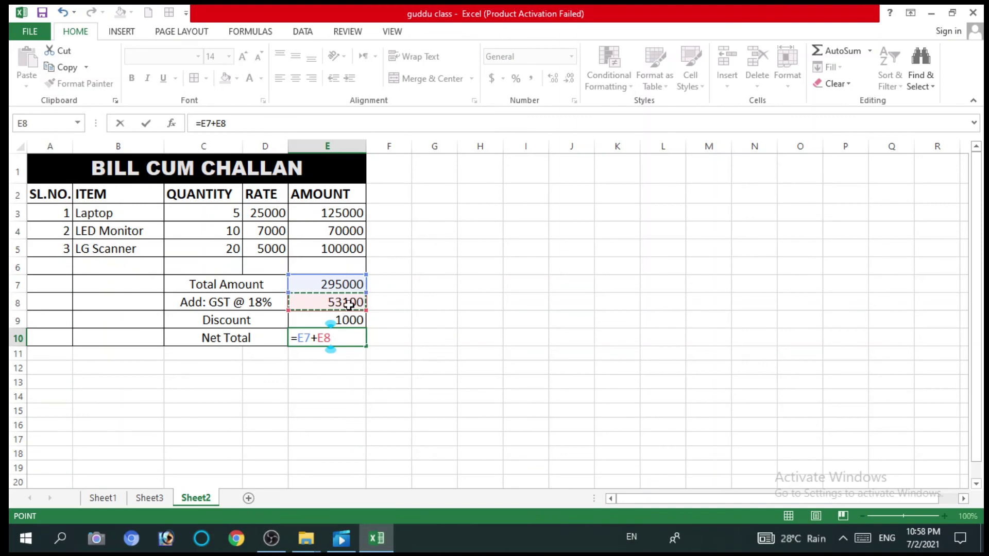
{"action": "type", "text": "-"}
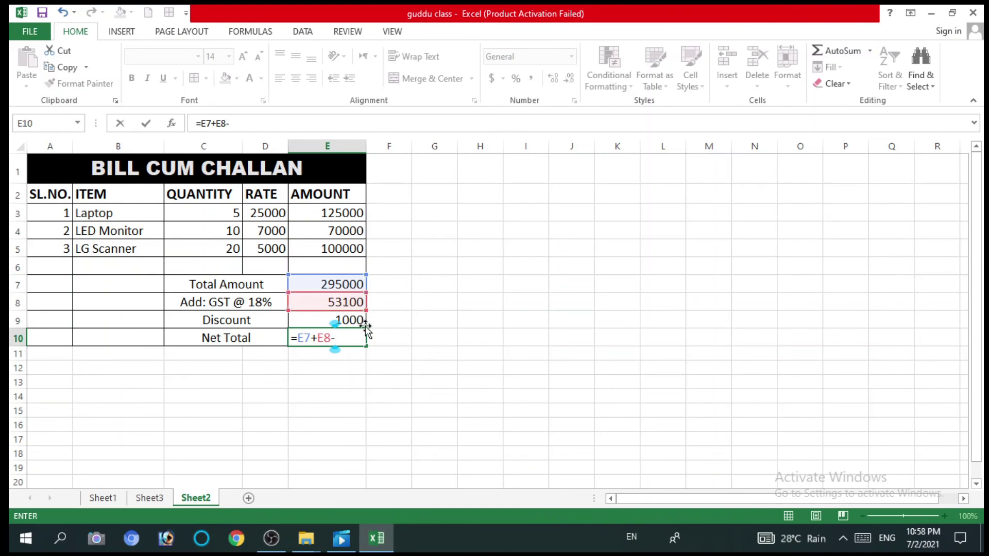
{"action": "left_click", "coordinate": [350, 320]}
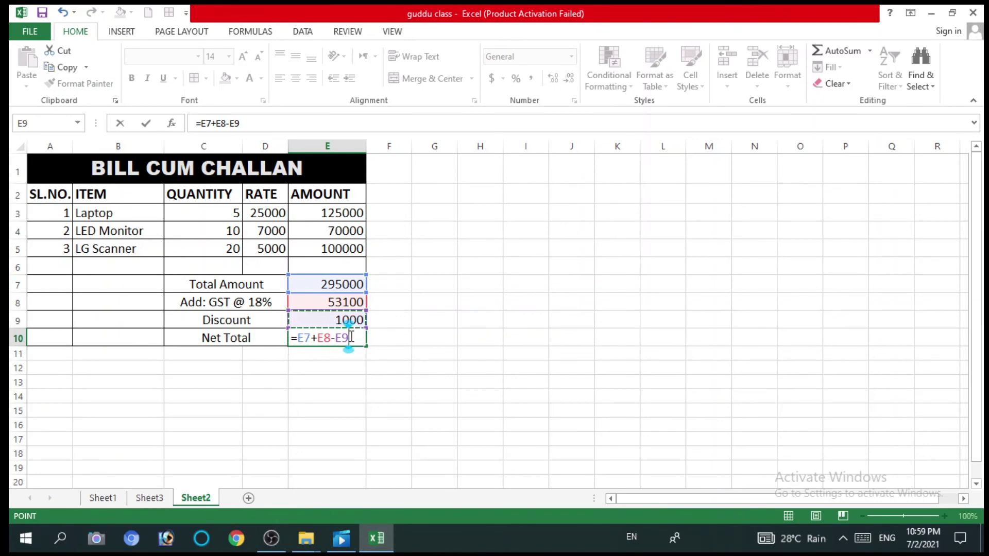
{"action": "key", "text": "Return"}
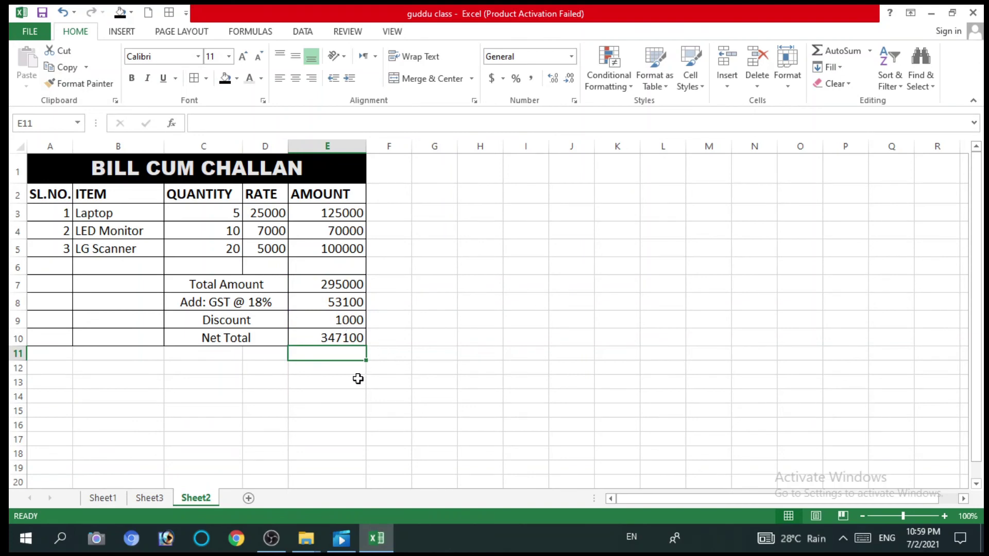
{"action": "left_click", "coordinate": [342, 338]}
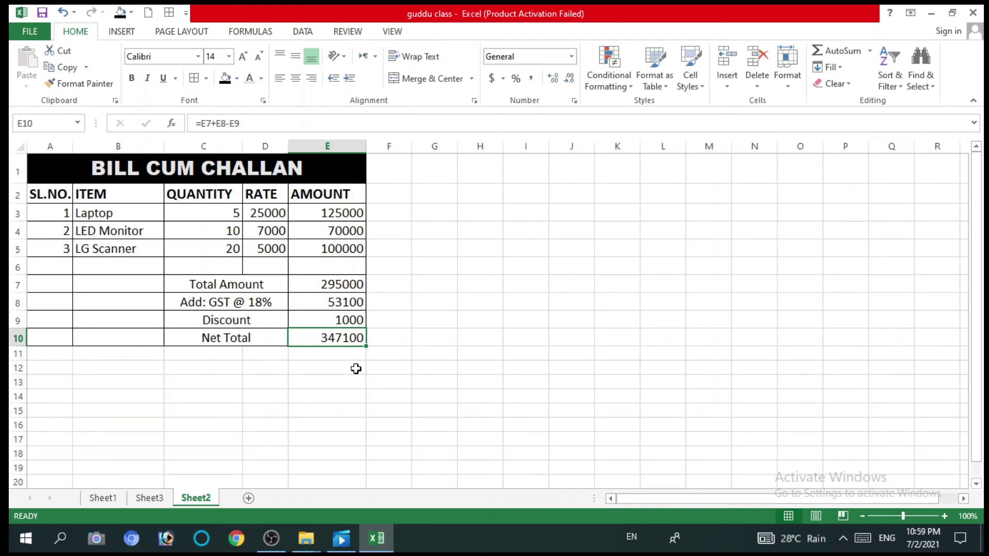
{"action": "left_click", "coordinate": [344, 285]}
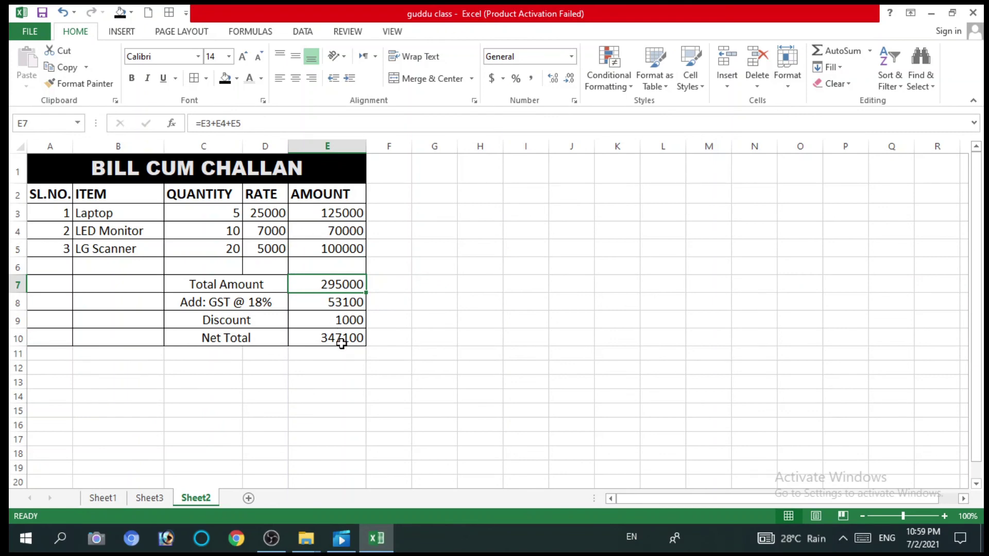
{"action": "left_click_drag", "start_coordinate": [350, 214], "coordinate": [351, 230]}
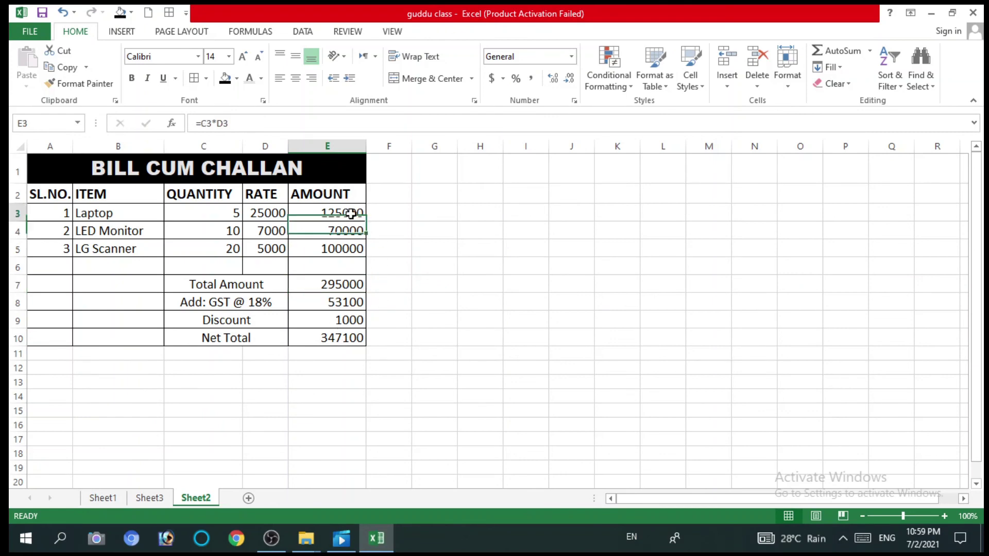
{"action": "left_click", "coordinate": [350, 214]}
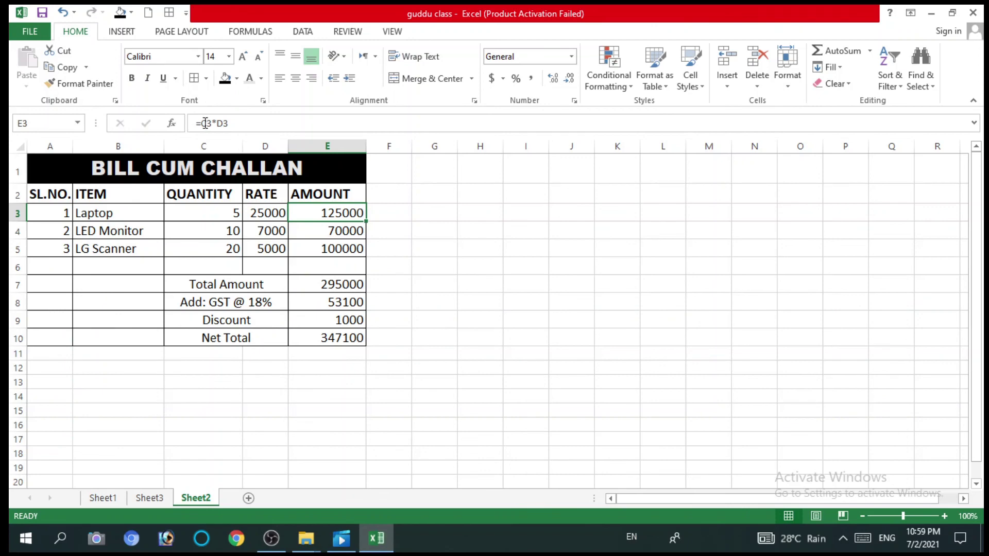